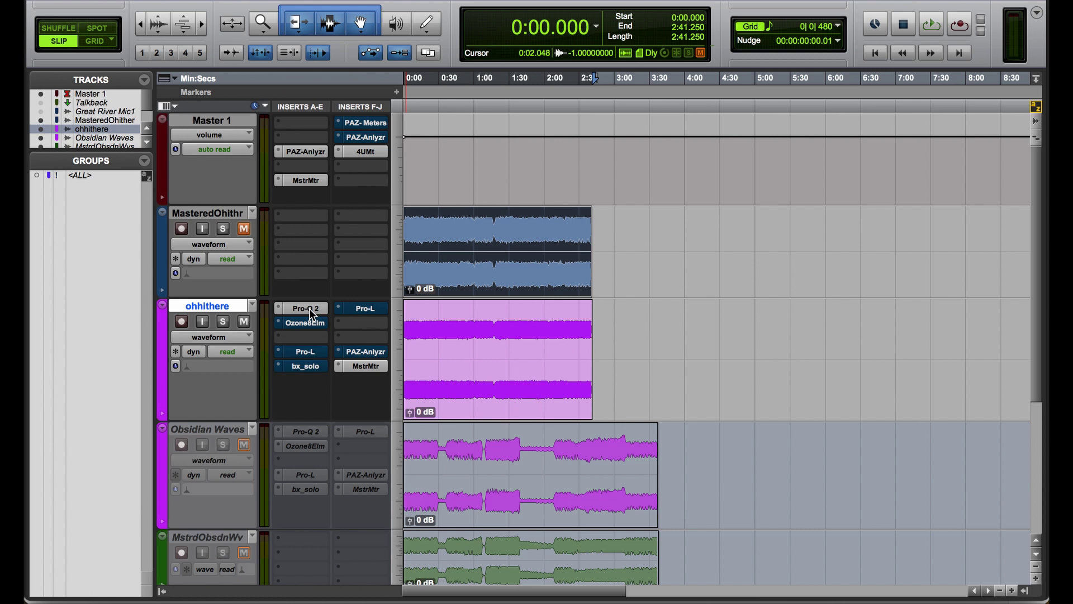
Open the Pro-Q 2 insert on the ohhithere track and add Master Bypass to its automatable parameters
click(310, 308)
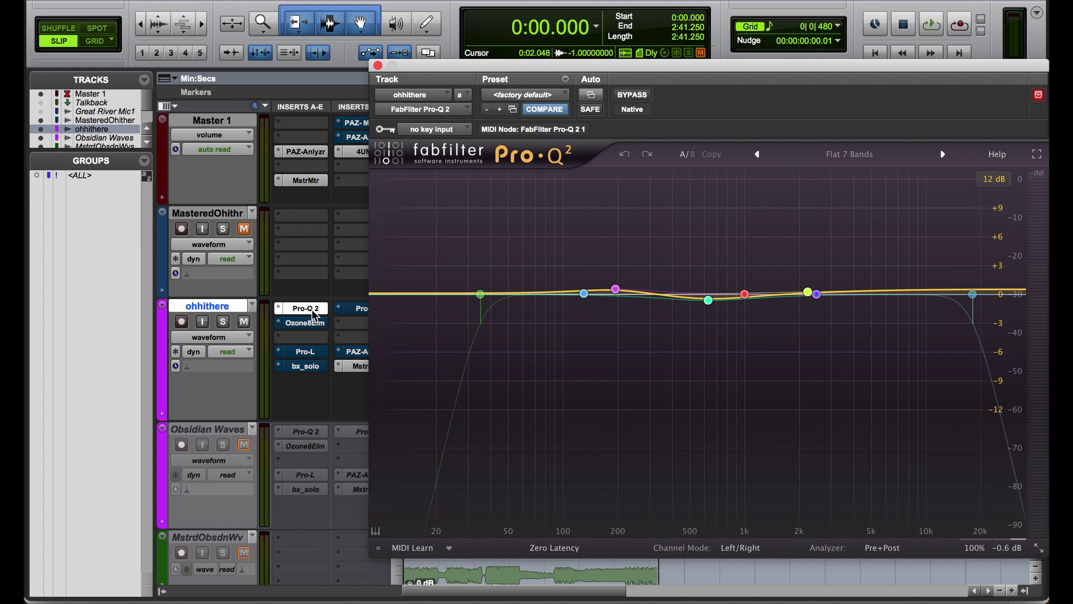
drag(620, 66, 588, 28)
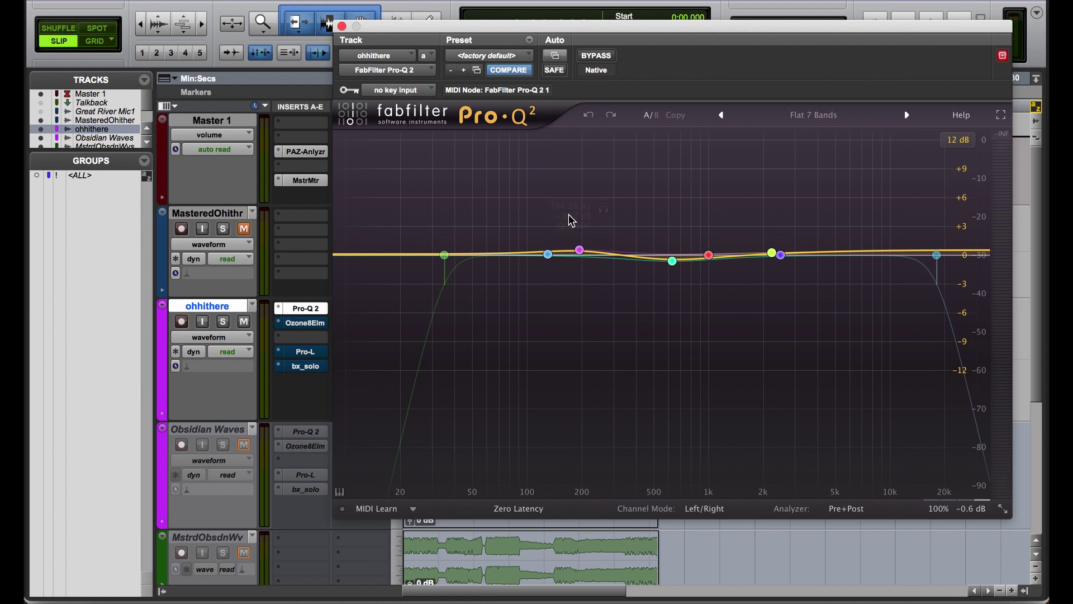
click(555, 56)
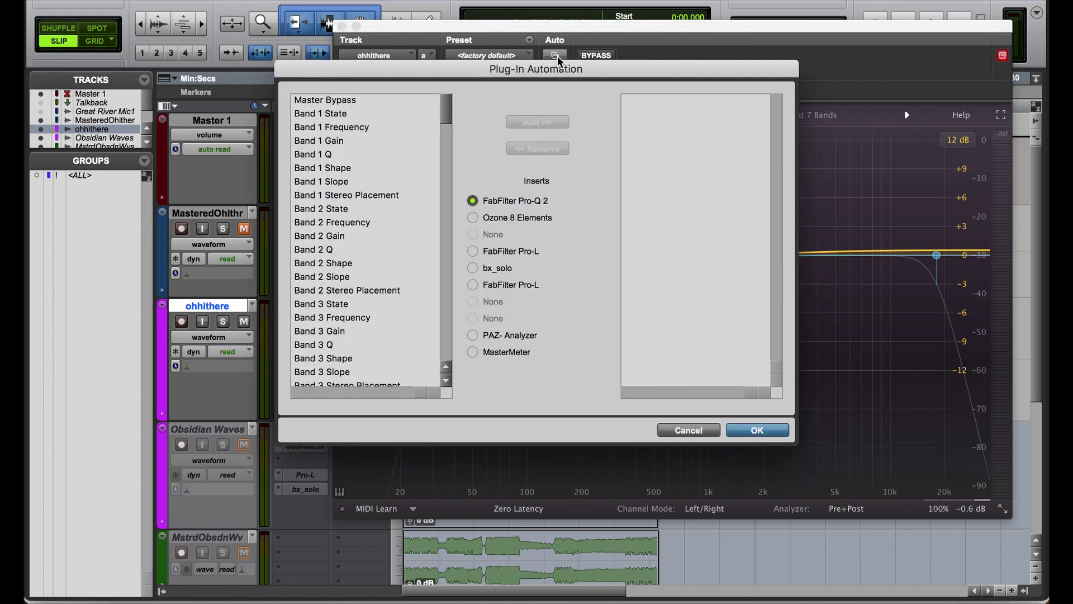
drag(447, 112, 436, 323)
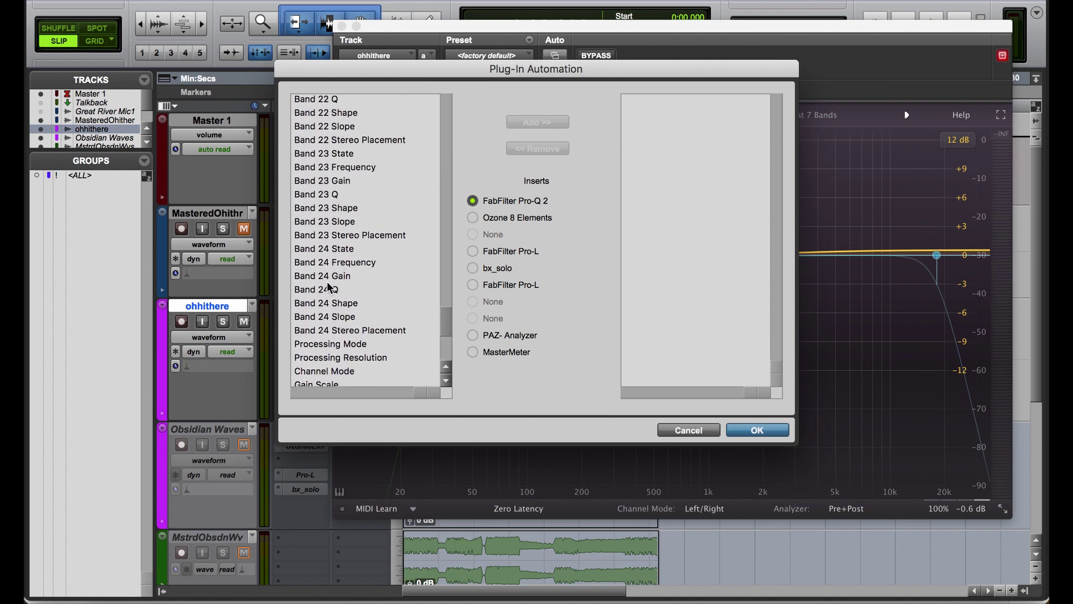
drag(450, 327, 434, 97)
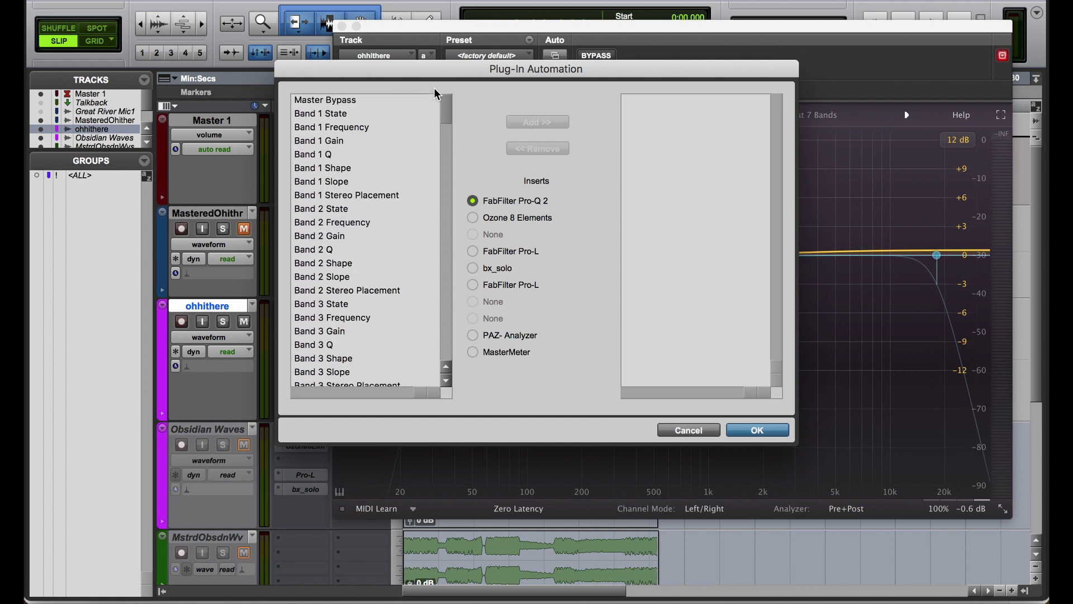
click(361, 104)
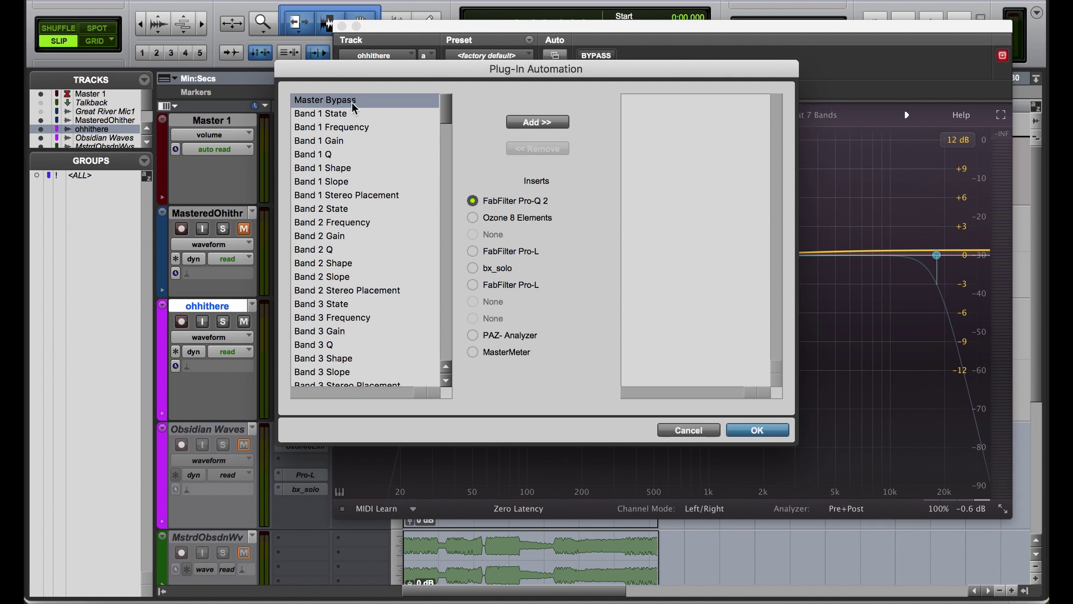
click(551, 121)
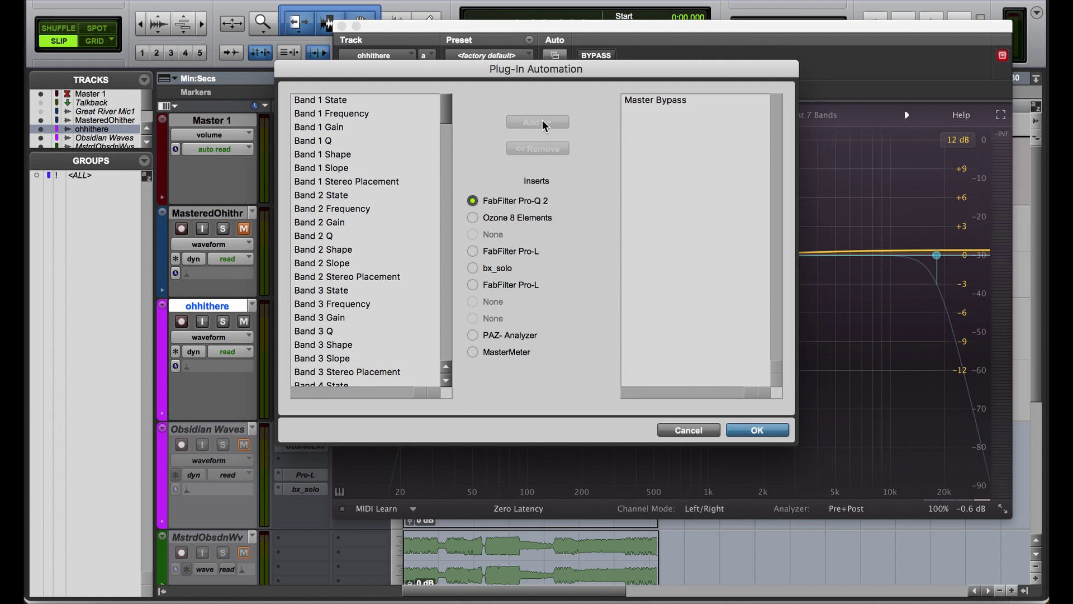
Add Output Level to the Pro-Q 2's automated parameters and confirm the plug-in automation settings
scroll(445, 116, down, 2)
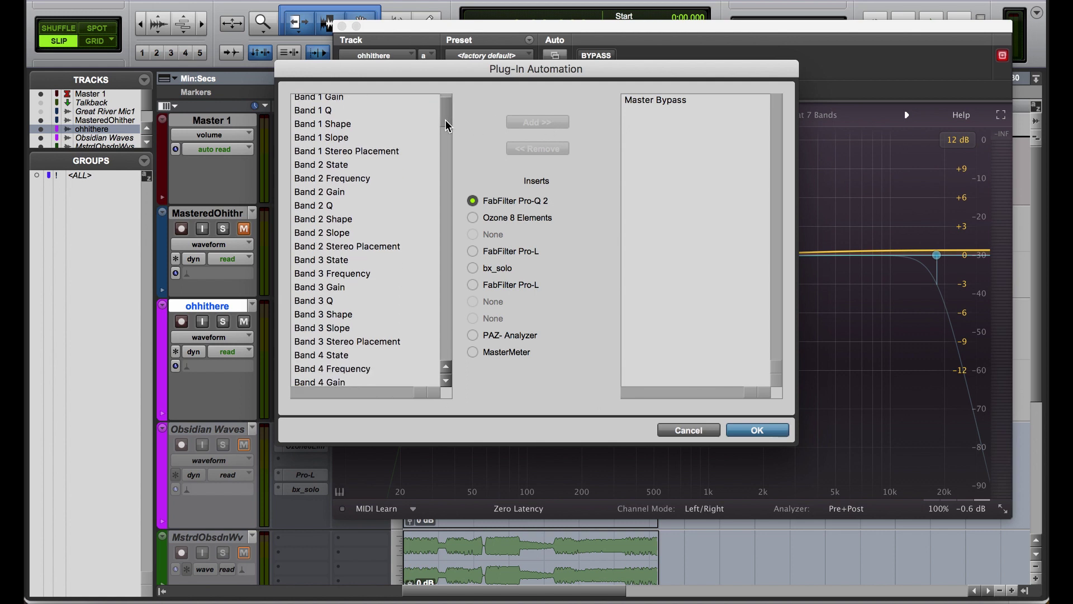
scroll(386, 139, up, 2)
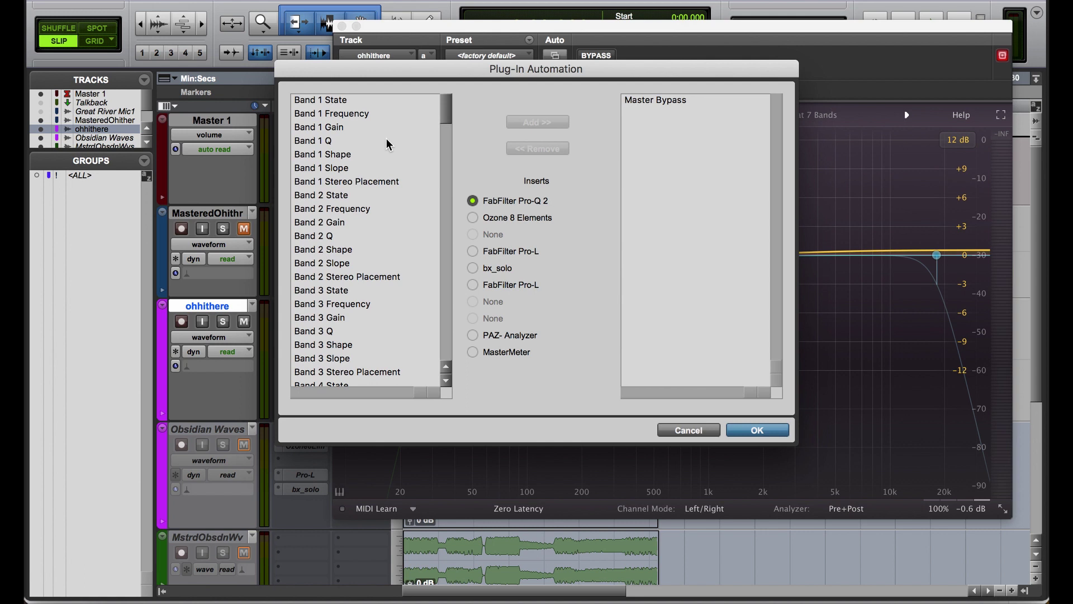
scroll(387, 144, down, 20)
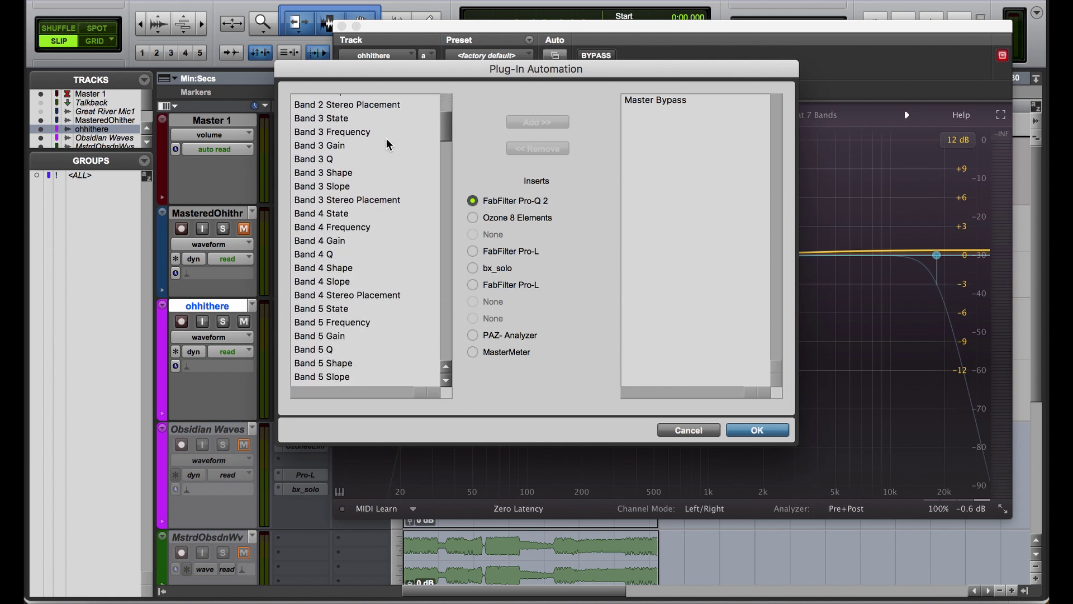
scroll(386, 145, down, 20)
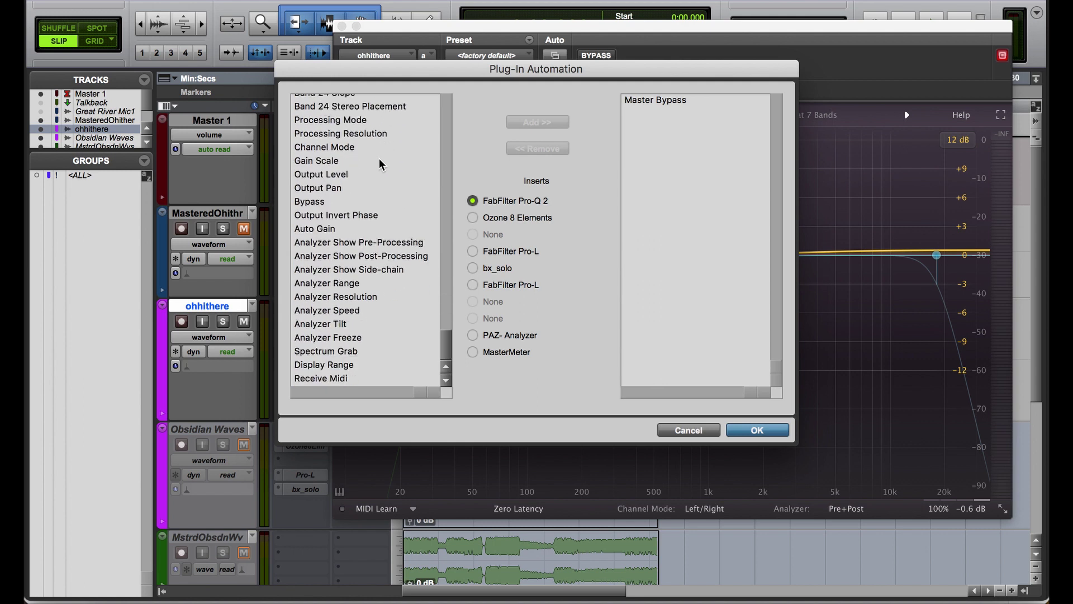
click(322, 173)
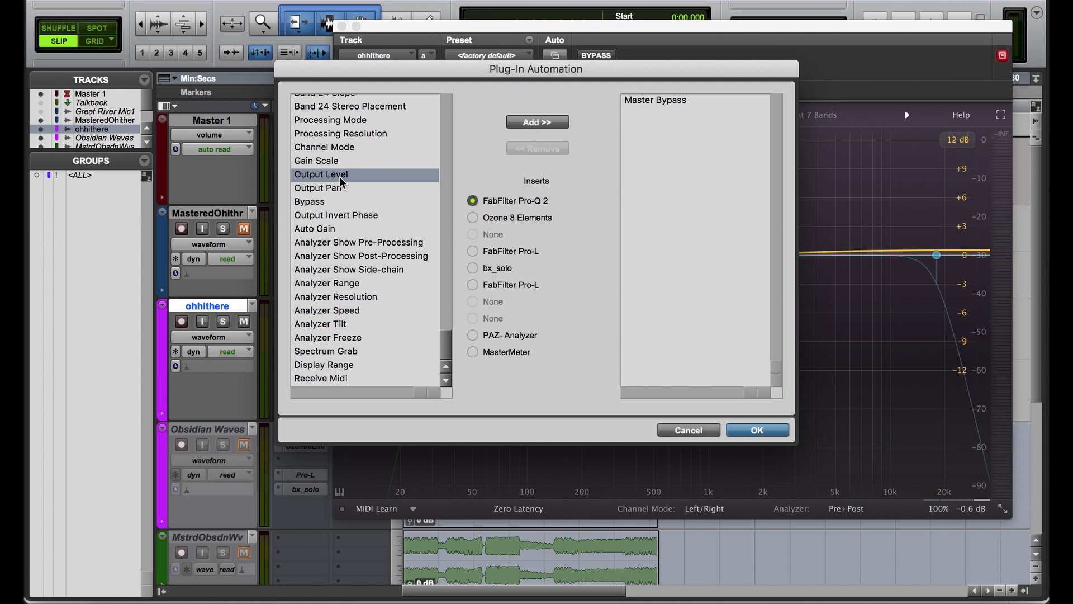
click(552, 123)
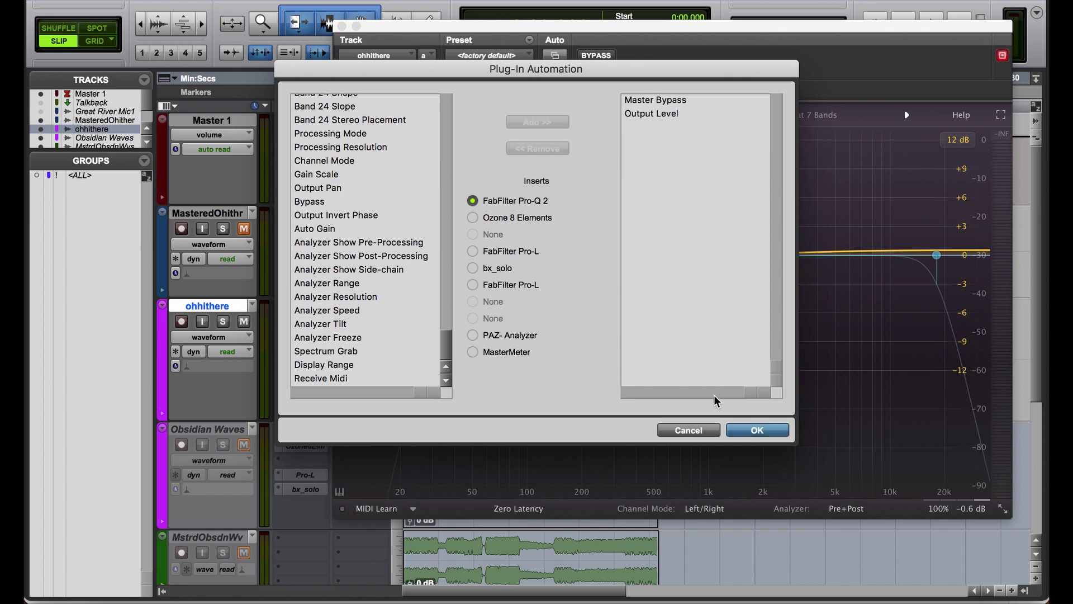
click(752, 430)
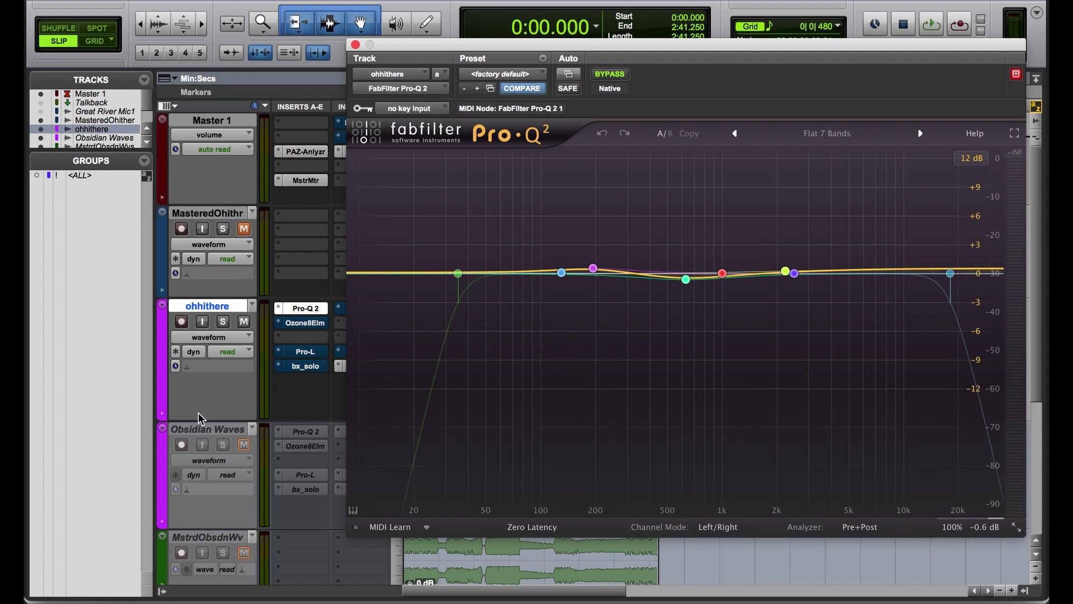
Inspect the Pro-Q 2 output level control and toggle the plug-in's bypass on and off
mouse_move(975, 531)
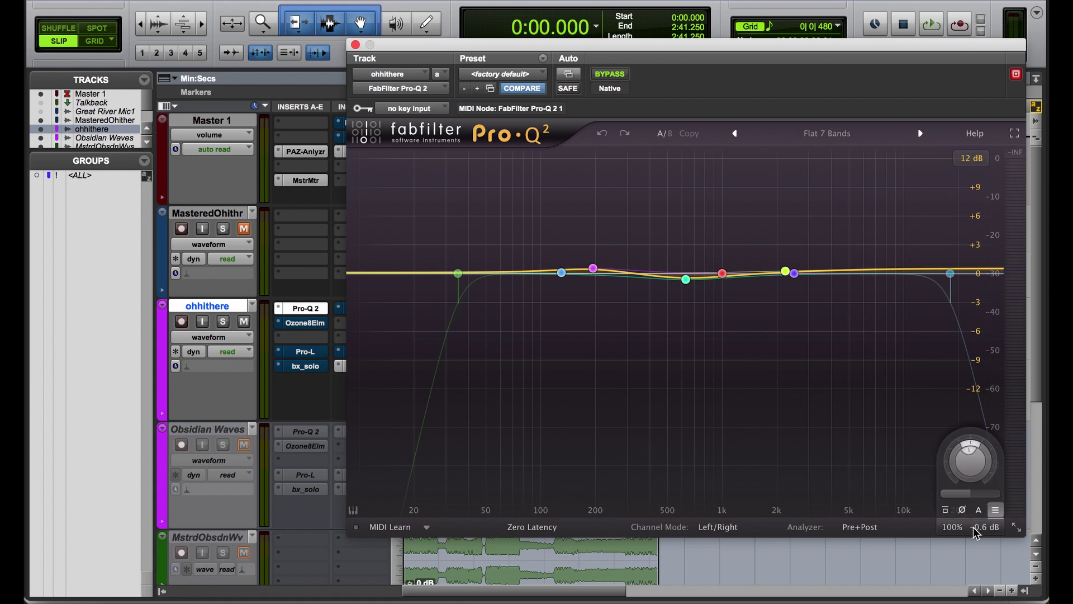
mouse_move(967, 462)
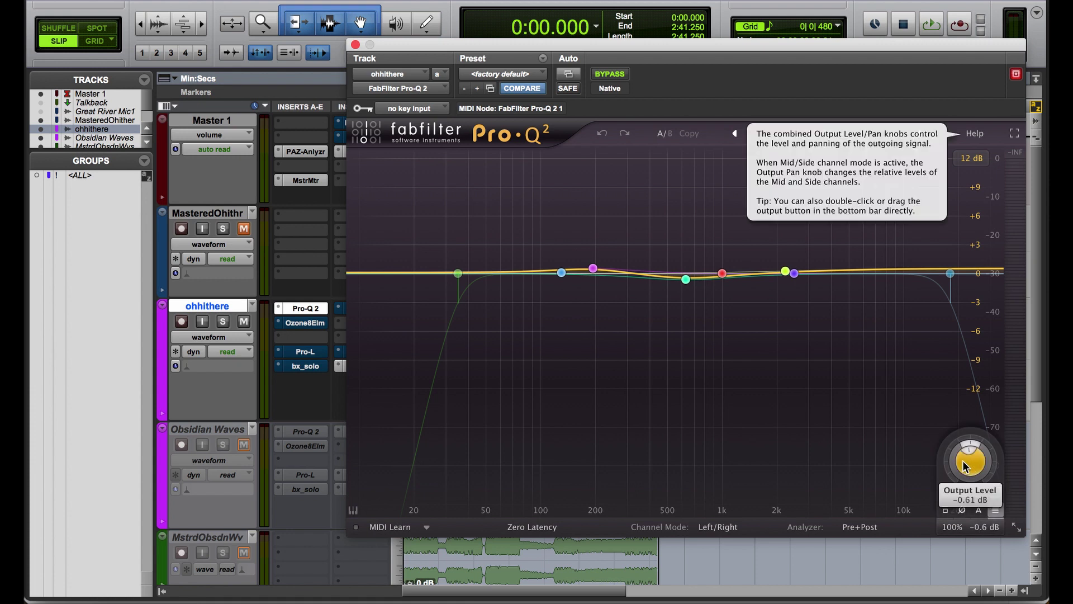
click(613, 76)
click(613, 76)
click(613, 76)
click(613, 76)
click(613, 76)
click(613, 76)
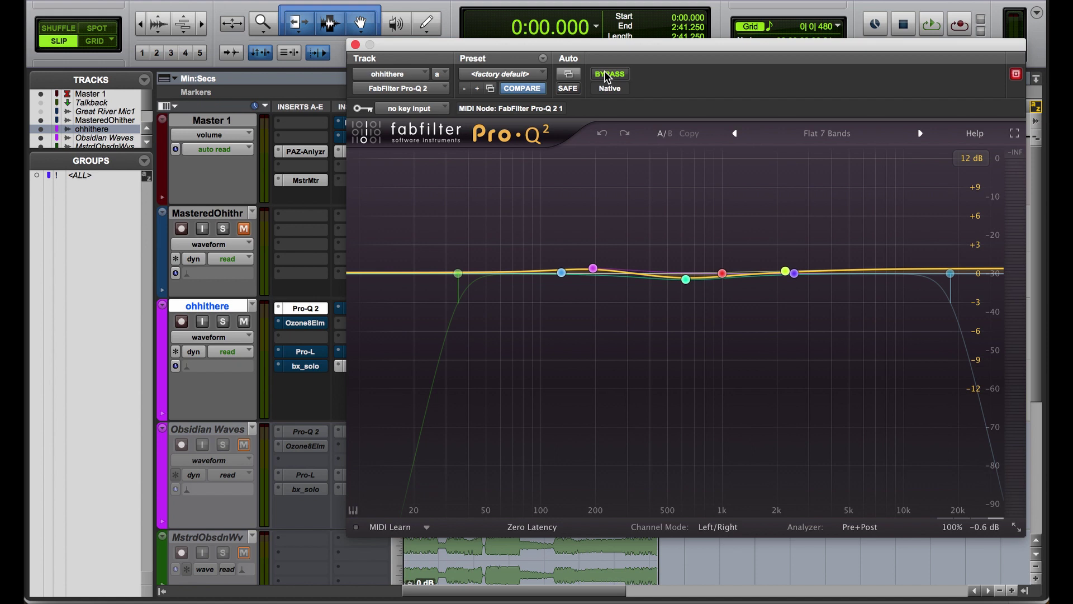
Close the Pro-Q 2 window and check which of its automation parameters the ohhithere track can display
click(306, 308)
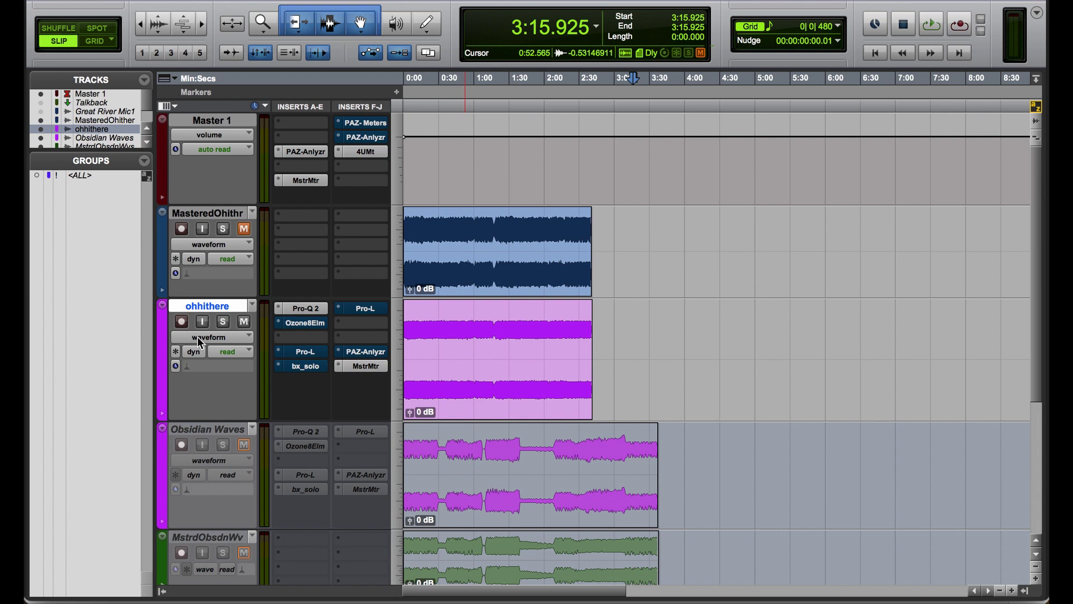
click(211, 338)
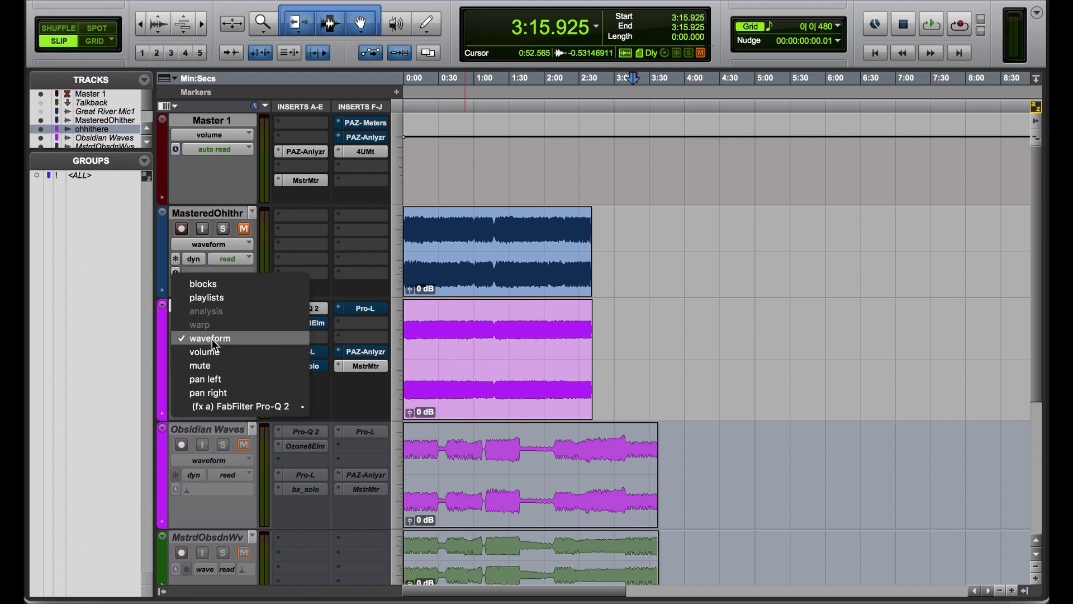
mouse_move(264, 407)
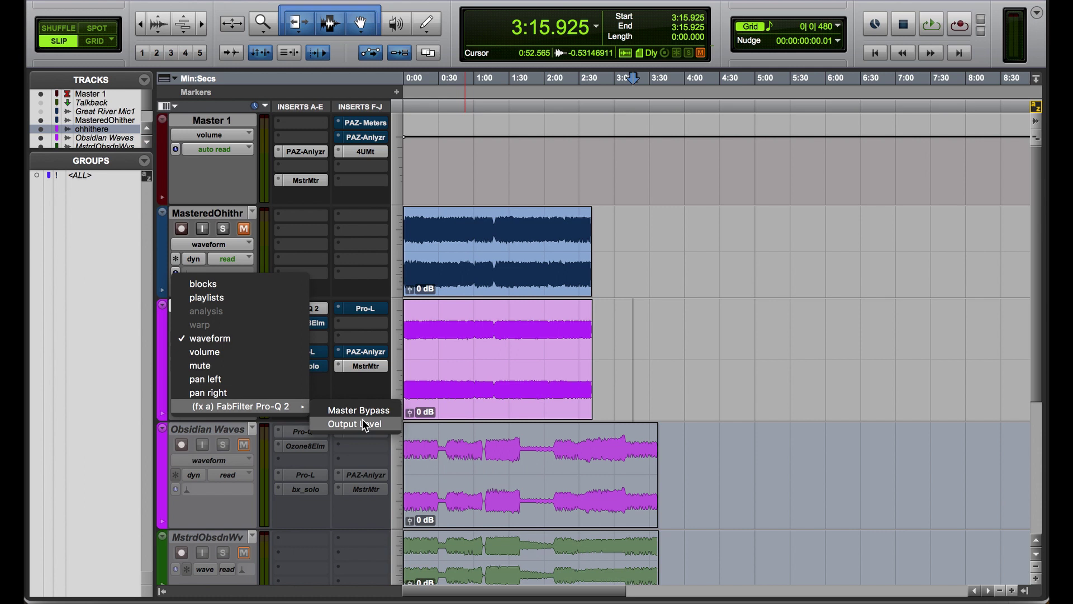
click(192, 340)
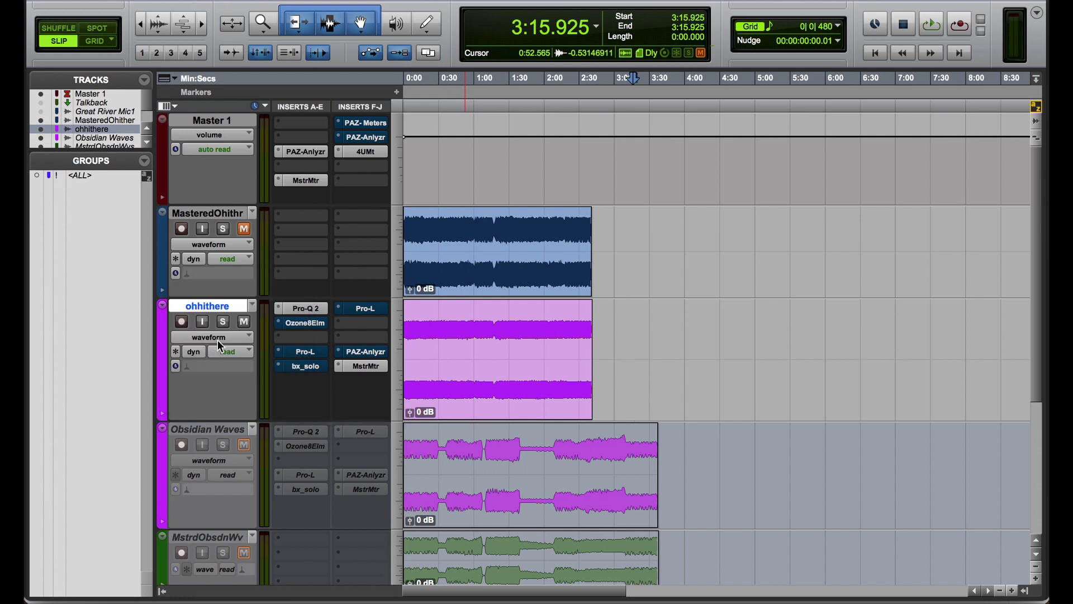
click(487, 343)
drag(487, 344, 545, 342)
click(545, 340)
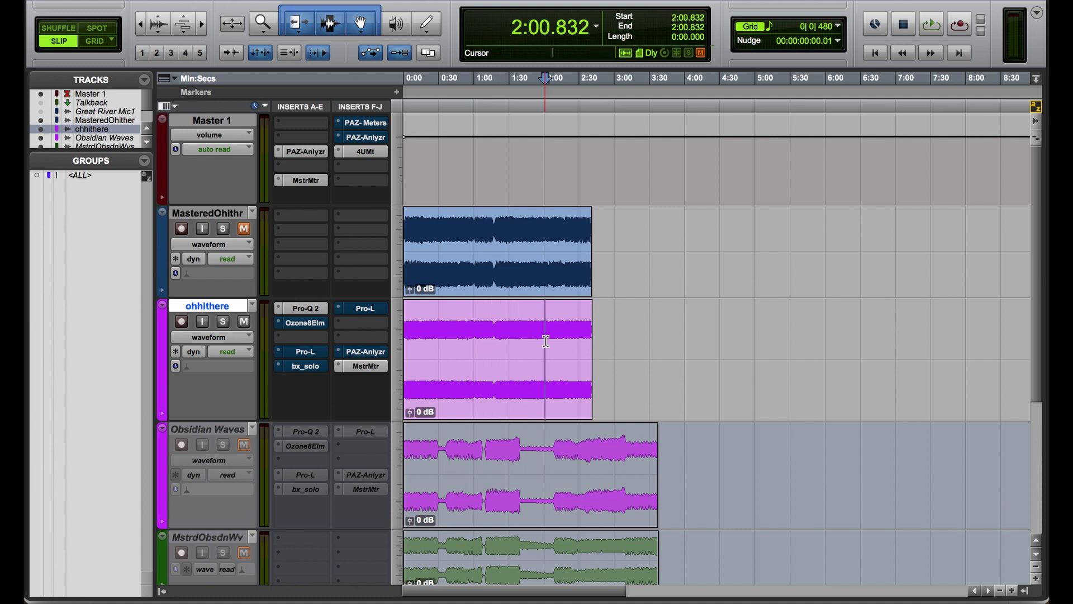
Show two automation lanes beneath the ohhithere track and assign them to Pro-Q 2's Master Bypass and Output Level
click(161, 414)
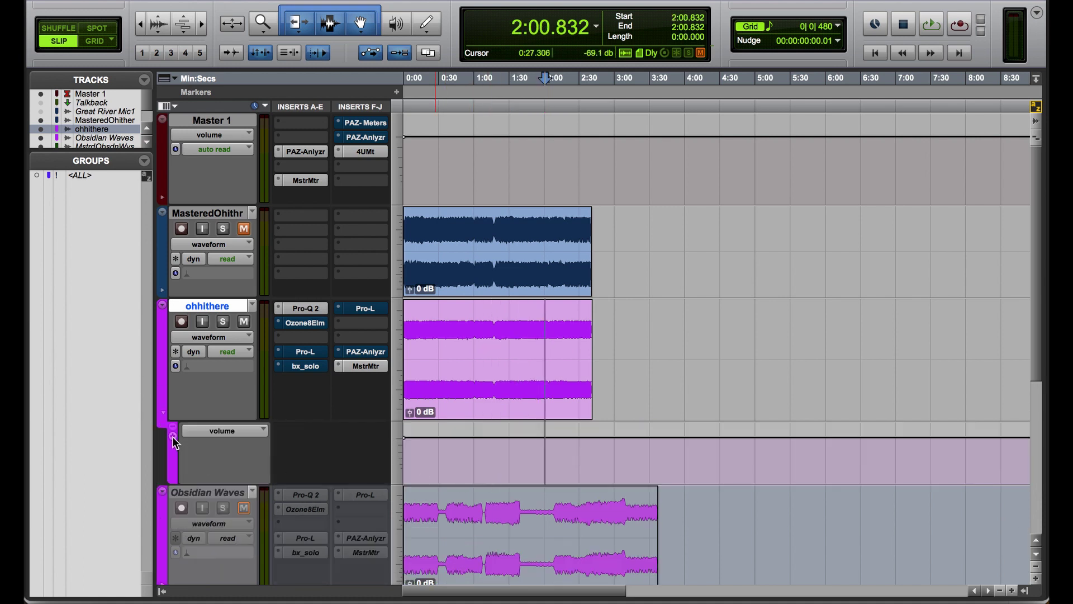
click(173, 436)
click(162, 415)
click(163, 416)
click(163, 416)
click(163, 416)
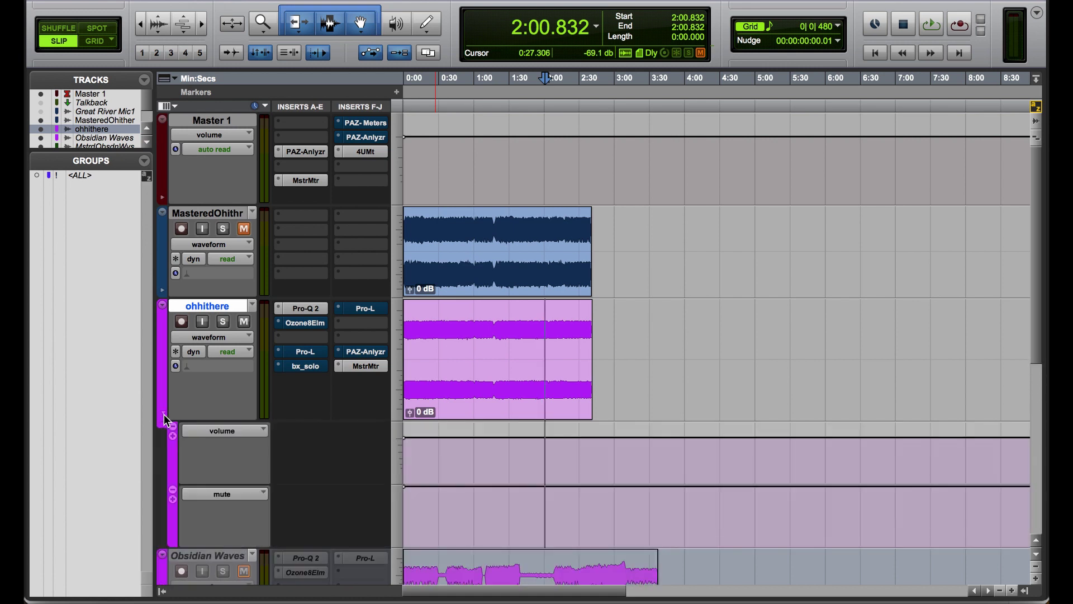
click(163, 414)
click(164, 414)
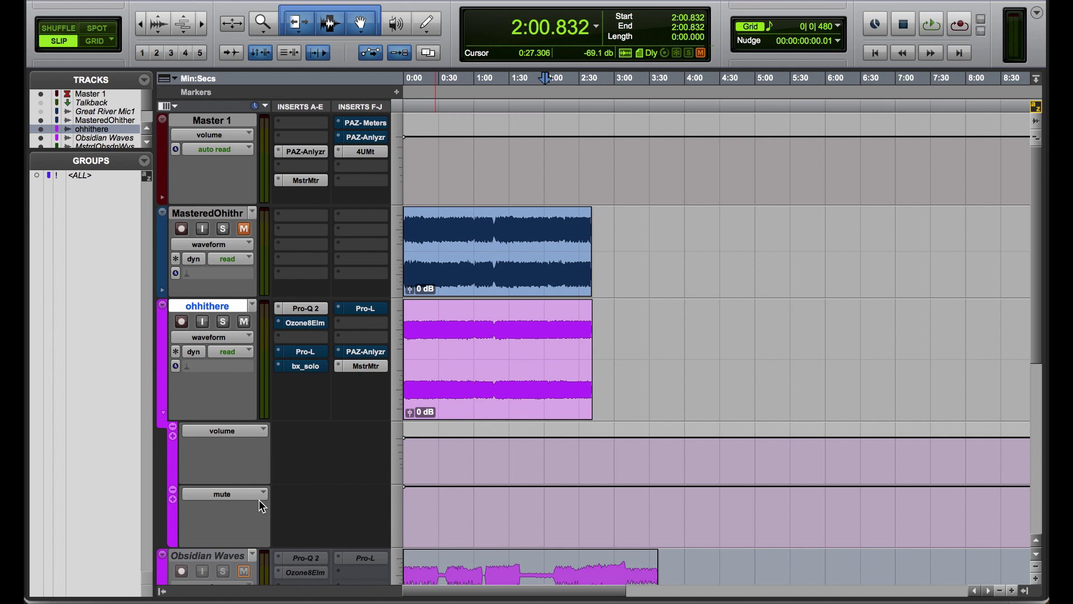
scroll(259, 505, down, 2)
click(193, 340)
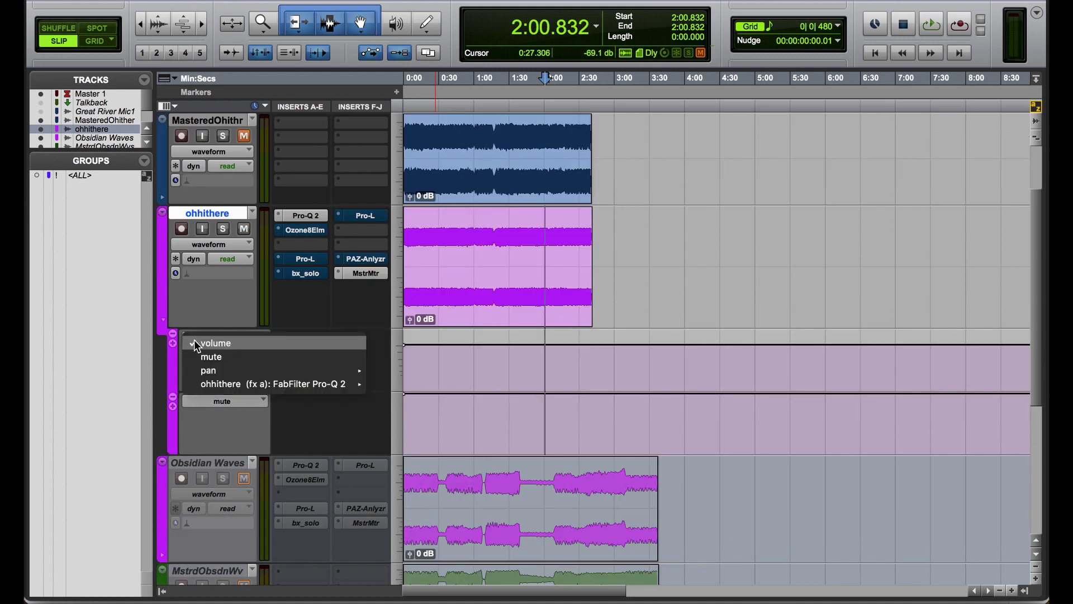
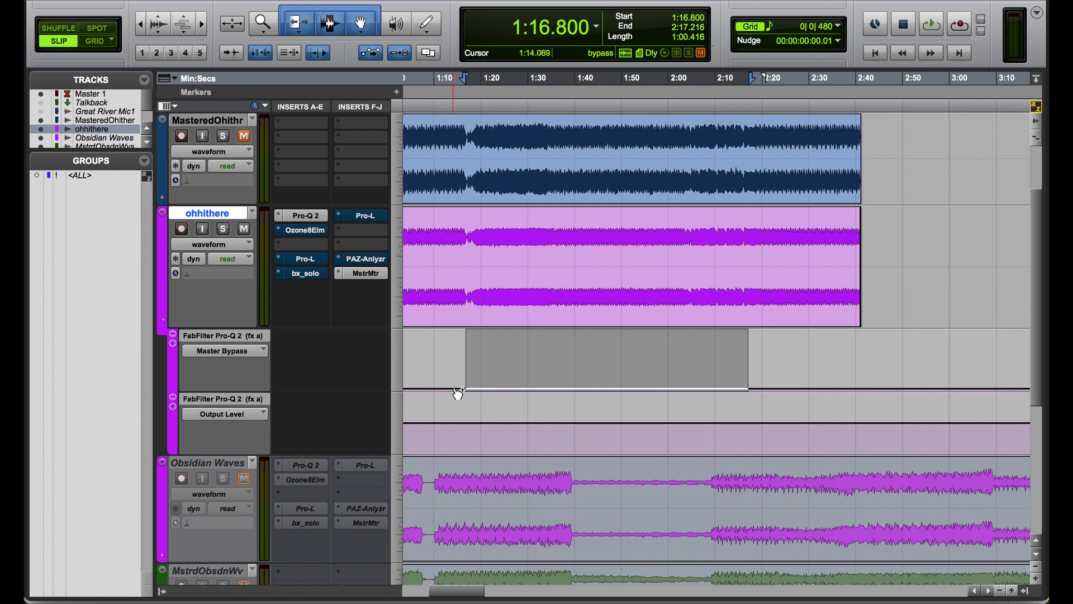
Add breakpoints in the Master Bypass lane and raise the line to bypass from about 1:20 to 2:17
click(739, 390)
click(790, 390)
drag(598, 337, 602, 261)
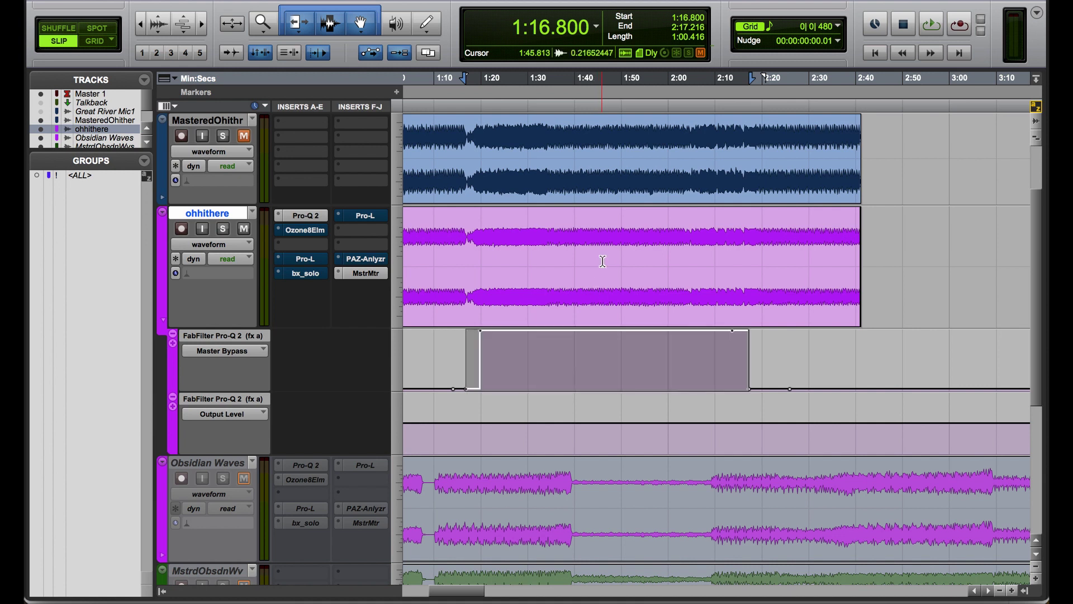
click(528, 367)
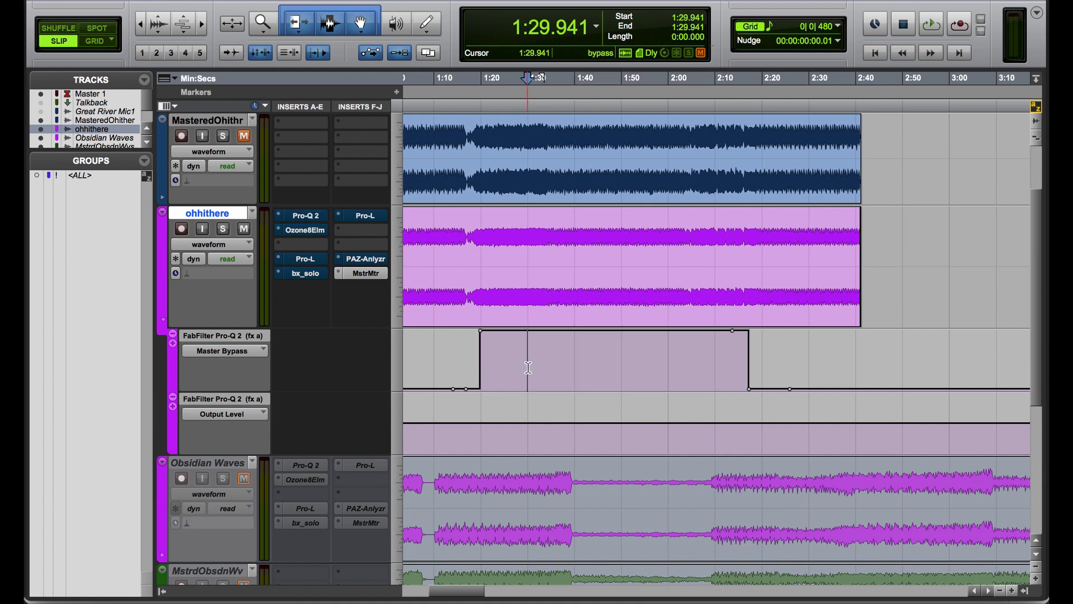
Add Master Bypass breakpoints at about 1:07 and 2:33 with the Grabber, and return to the Smart Tool
click(362, 24)
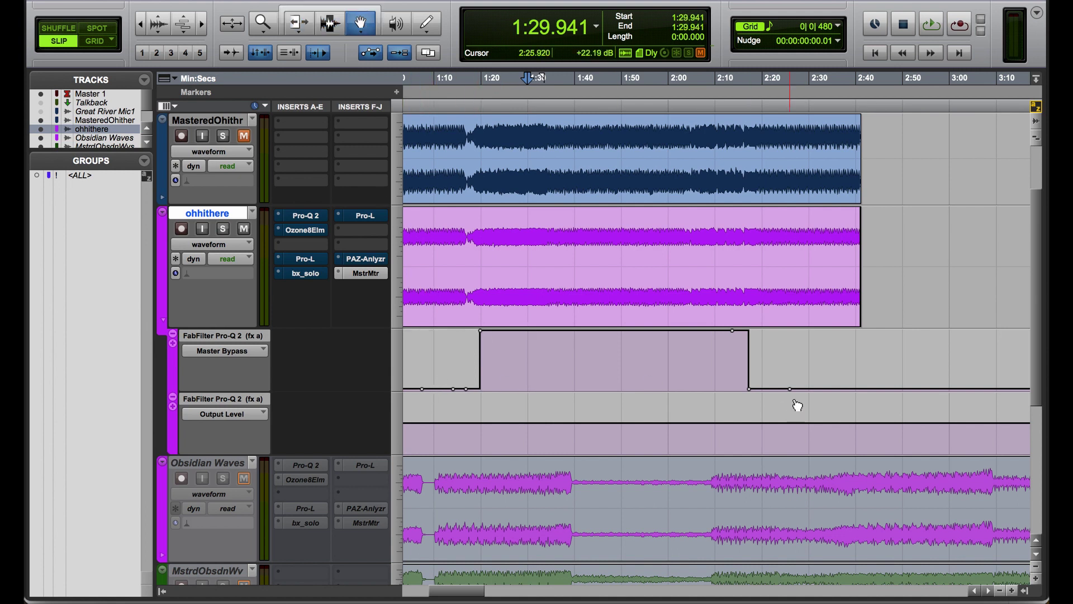
click(822, 388)
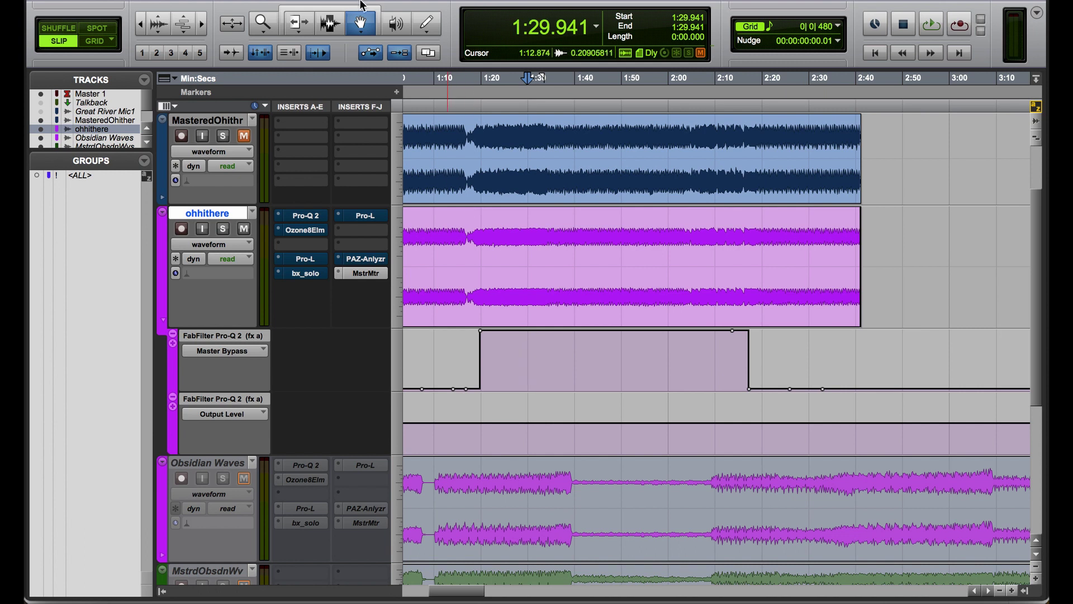
click(326, 10)
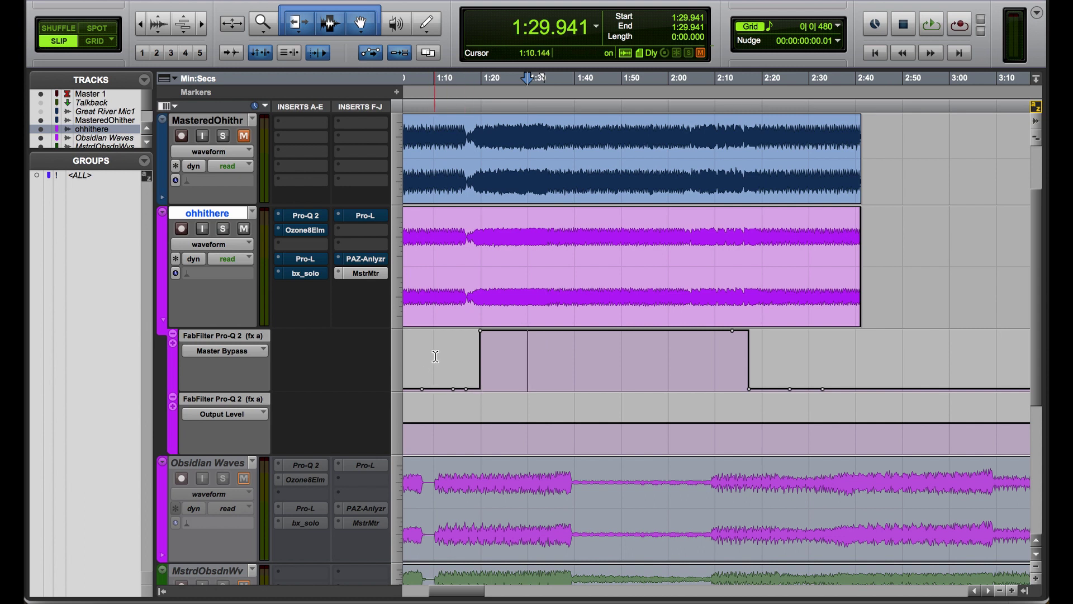
Delete the Master Bypass breakpoints between about 1:10 and 1:28, and stretch the bypassed section from about 1:17 to 2:20
drag(437, 356, 517, 352)
key(Delete)
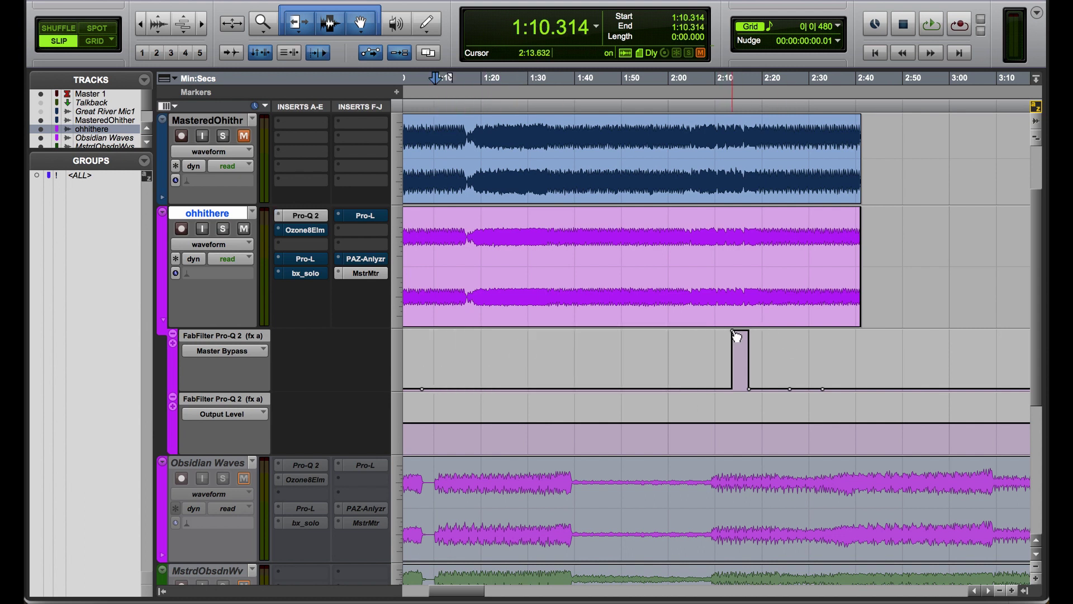
drag(735, 334, 466, 332)
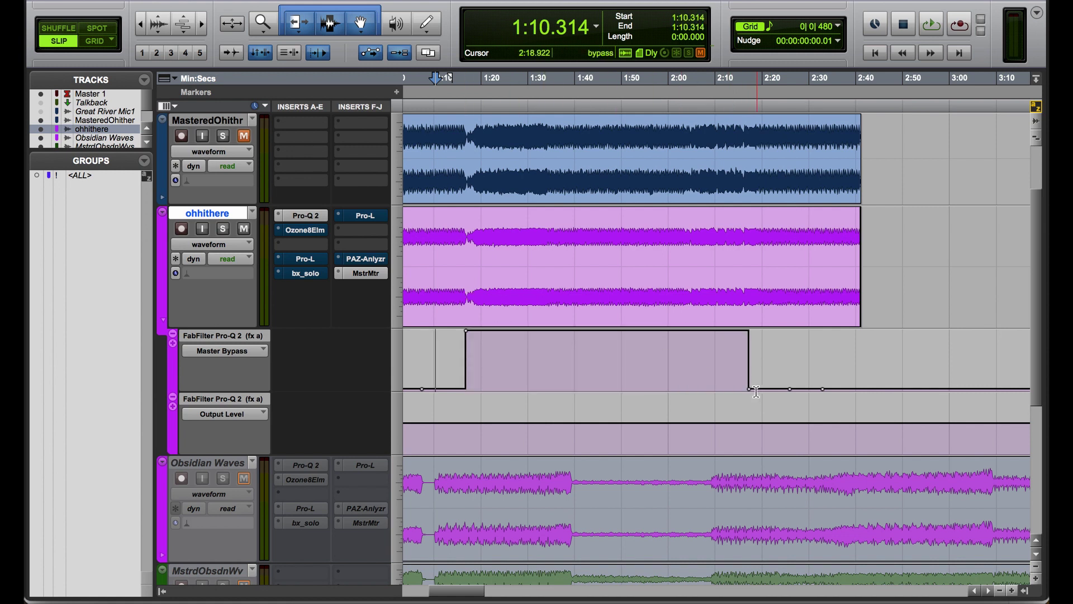
drag(747, 389, 765, 389)
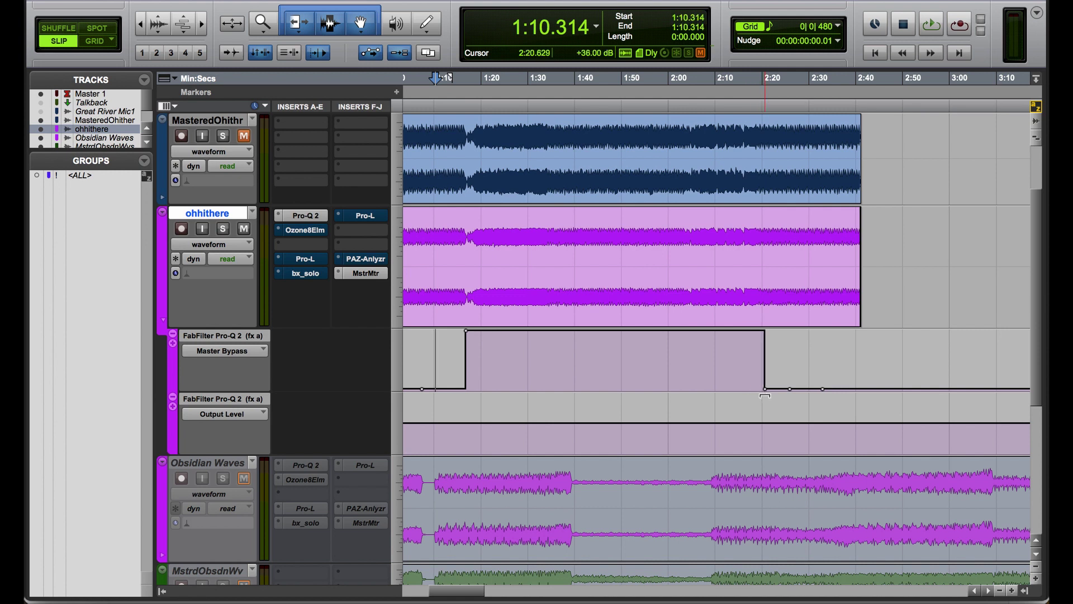
Position the cursor at about 1:13 and 1:17, and nudge the Master Bypass section's starting breakpoint to about 1:17
click(449, 357)
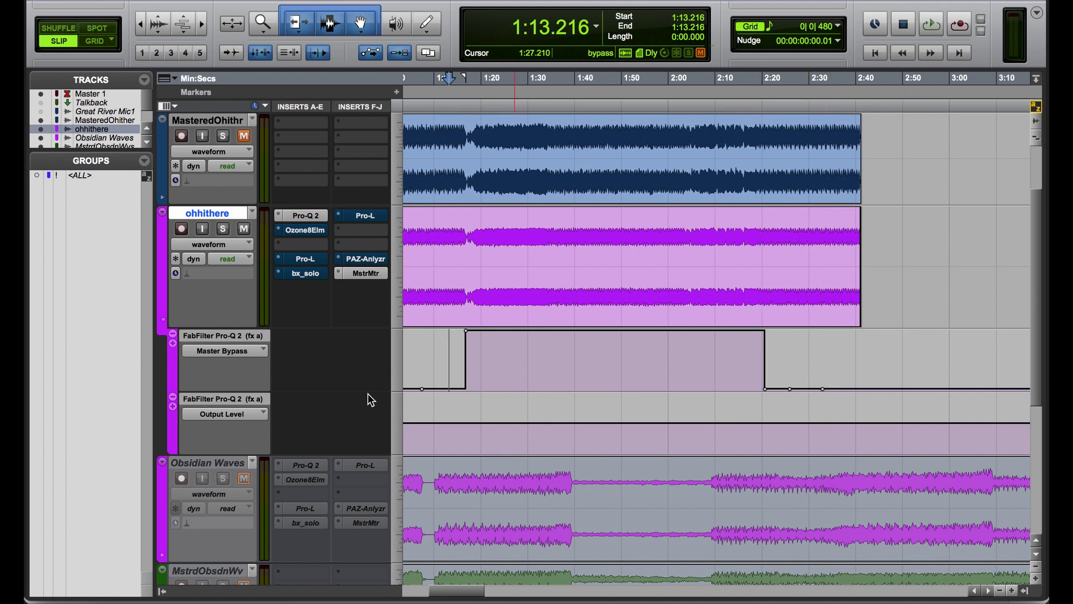
click(465, 418)
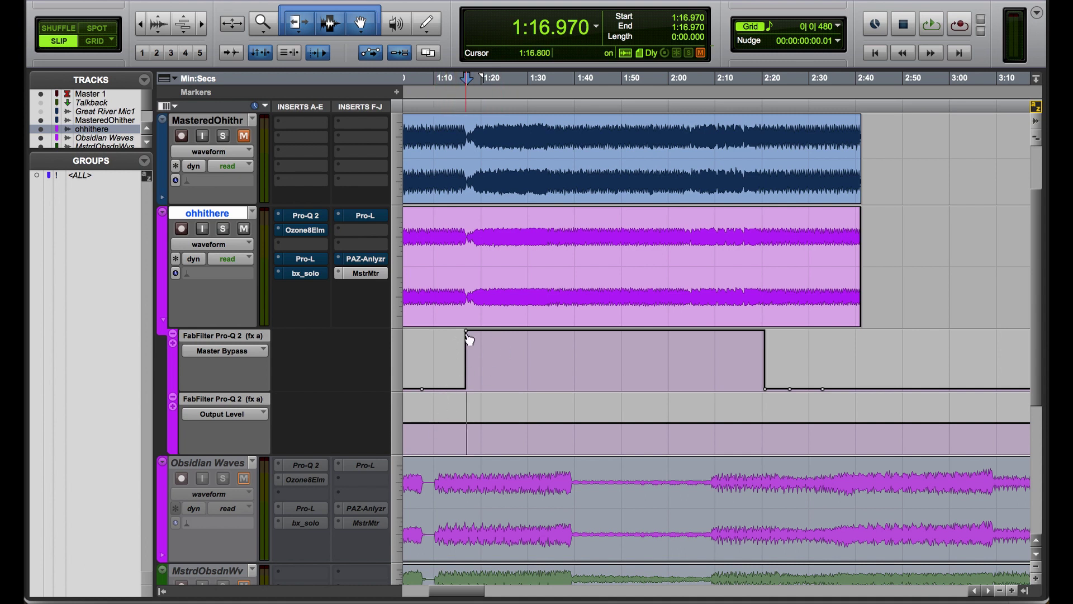
mouse_move(469, 338)
mouse_down()
mouse_move(462, 388)
mouse_move(466, 331)
mouse_up()
Add breakpoints to the flat Output Level line at about 1:08, 1:13, 2:22 and 2:32
click(452, 423)
click(777, 423)
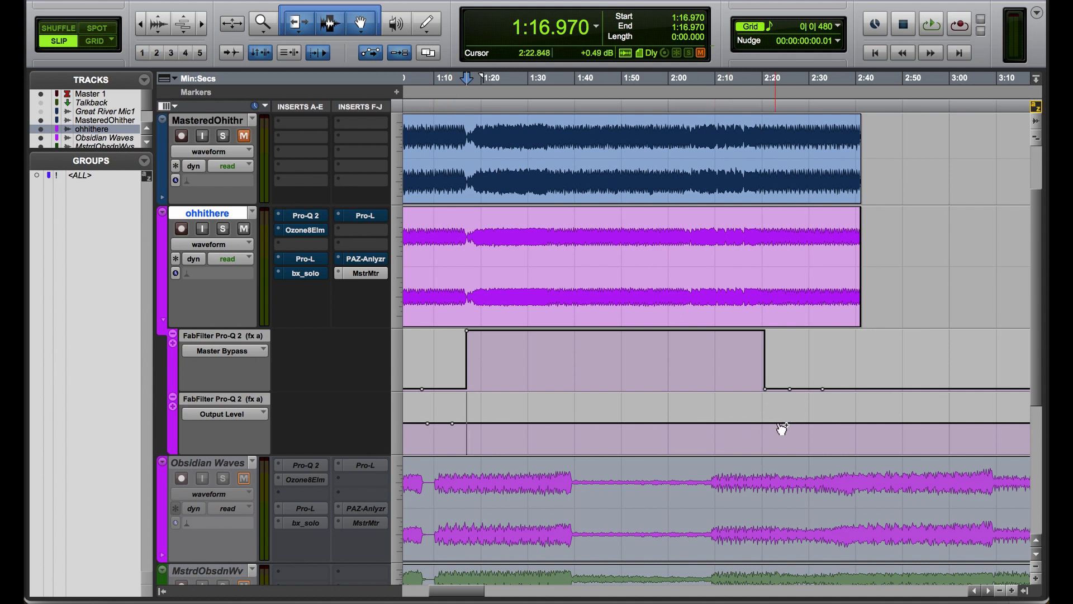
click(818, 423)
Shape the Output Level line between the inner breakpoints, rising to a peak at about 1:27 and falling to a low at about 2:11
drag(475, 423, 483, 403)
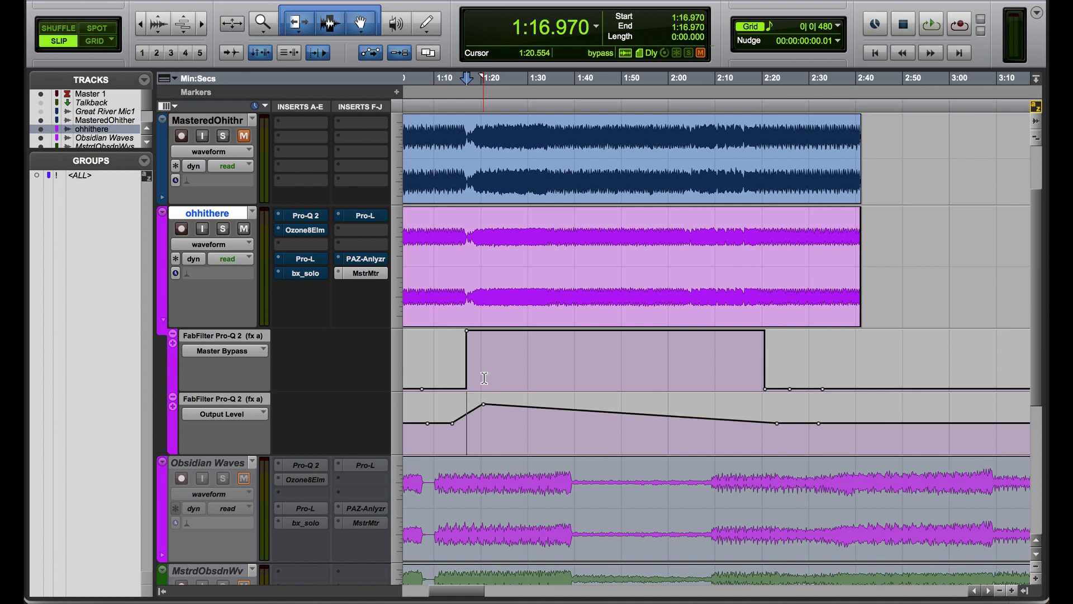
drag(556, 414, 723, 443)
click(609, 411)
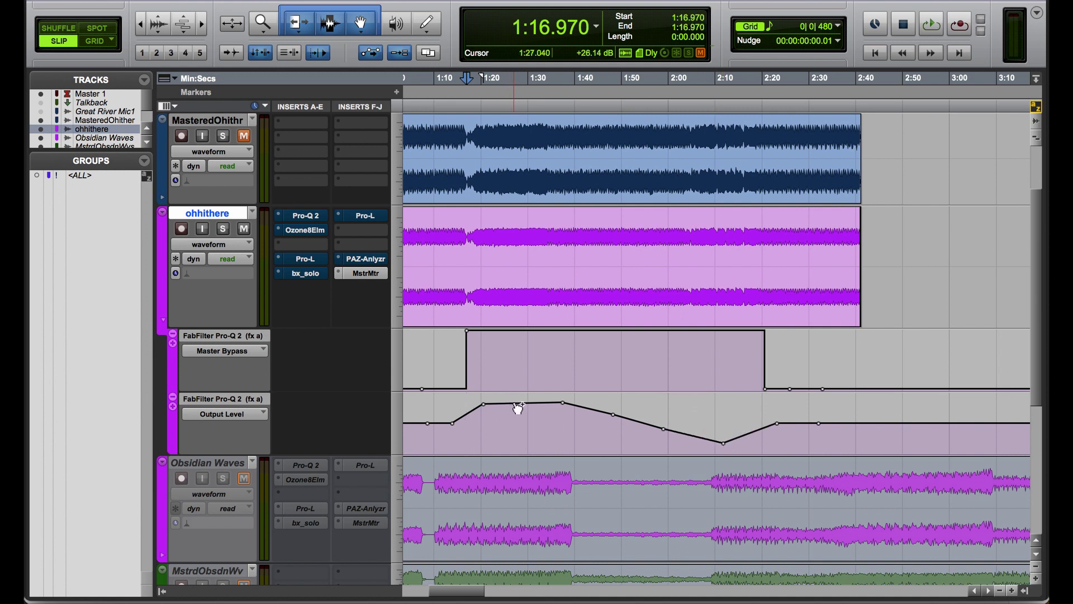
drag(518, 404, 514, 394)
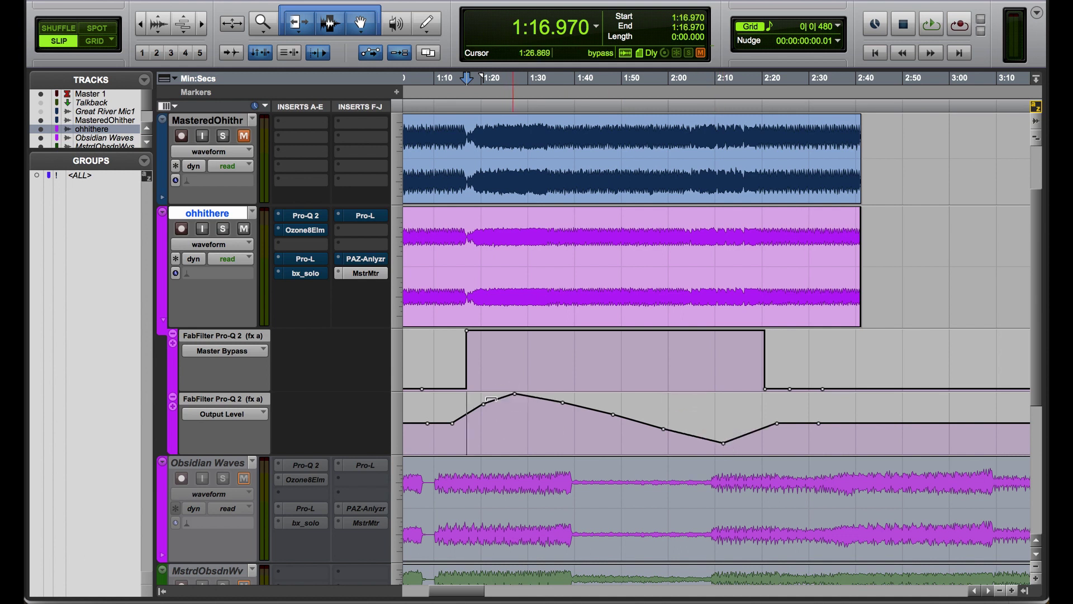
Check positions between about 1:08 and 1:12 ahead of the bypassed section, and play through its start from about 1:15
click(445, 430)
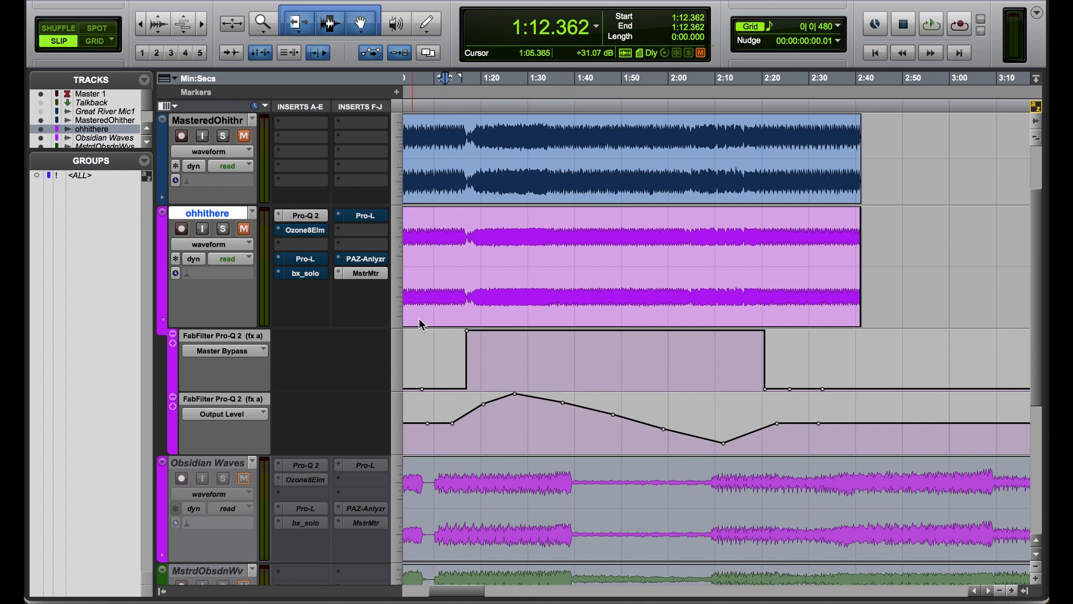
click(438, 369)
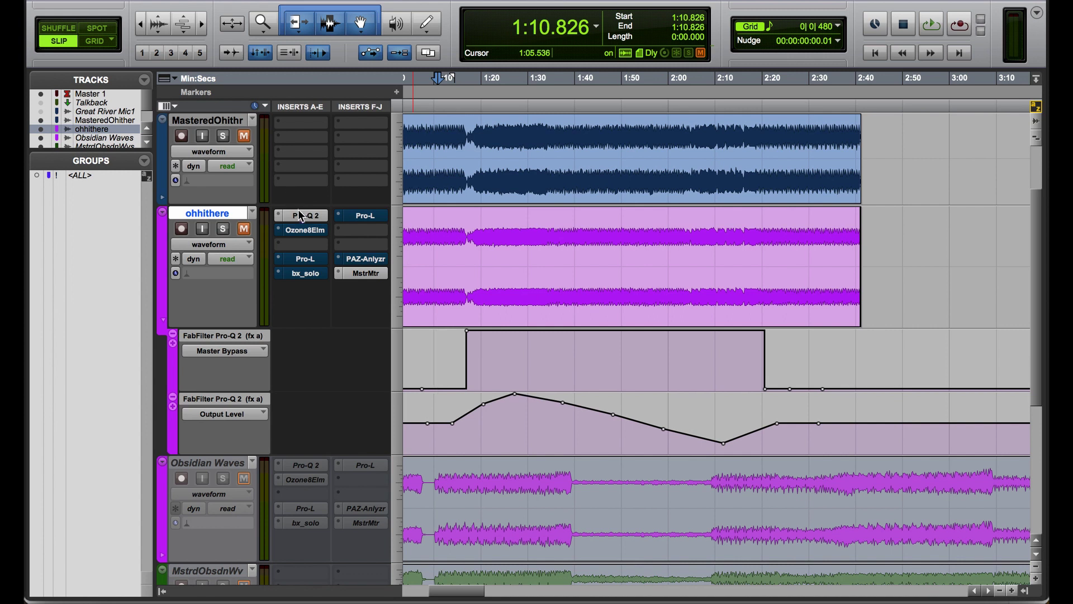
click(431, 363)
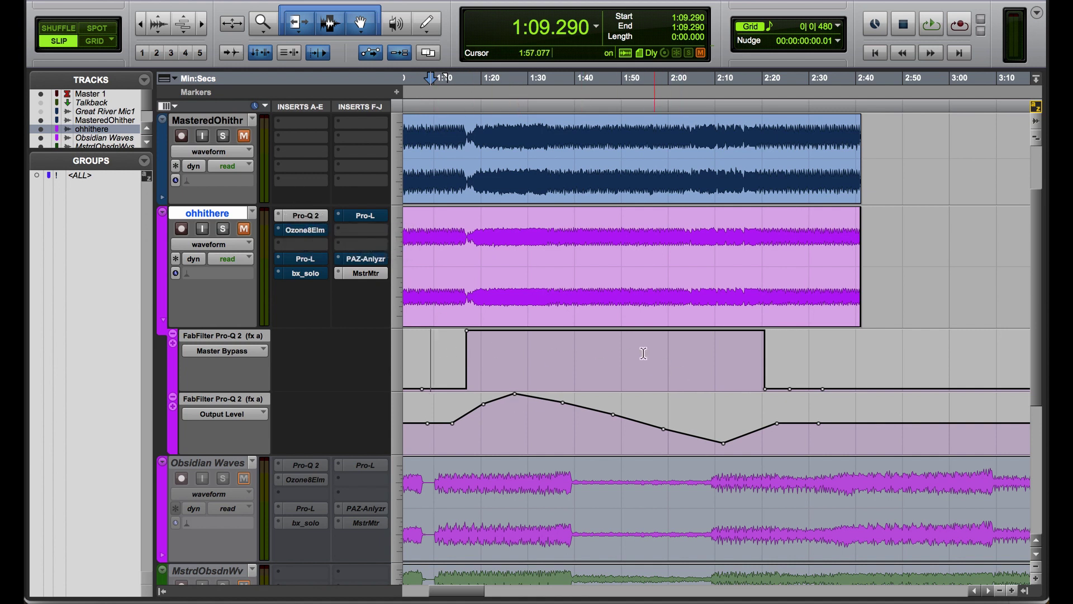
click(428, 364)
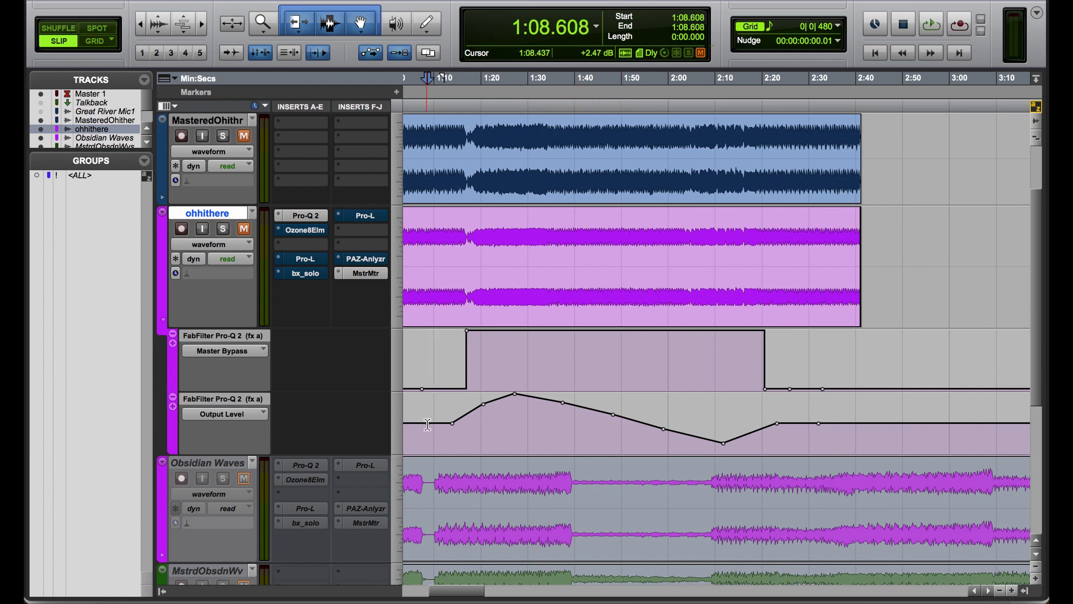
click(465, 358)
key(space)
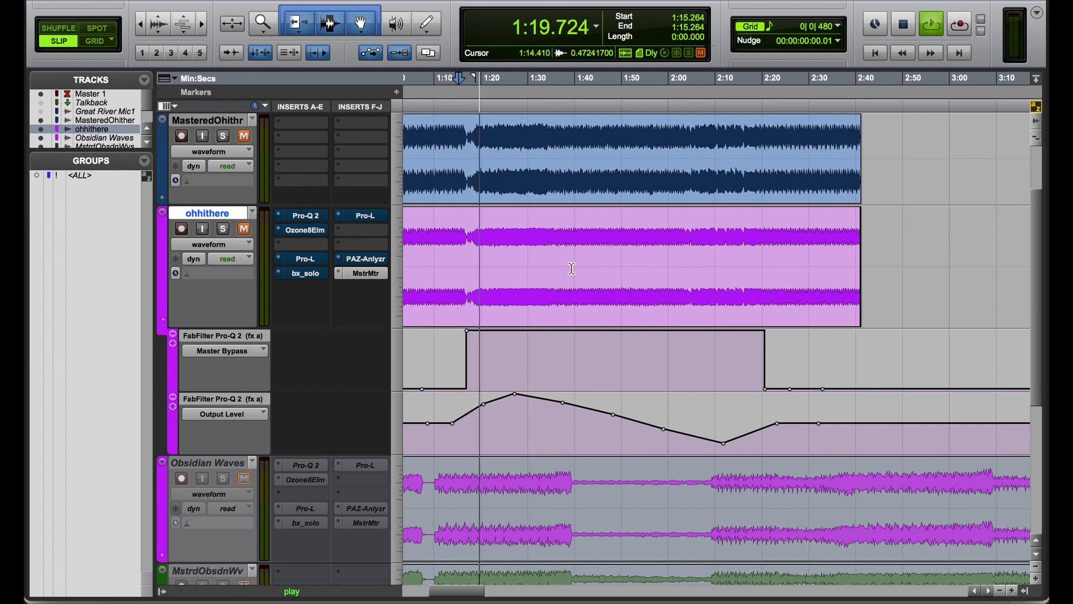
key(space)
Play from about 2:15 through the end of the Master Bypass section, and stop playback
click(741, 360)
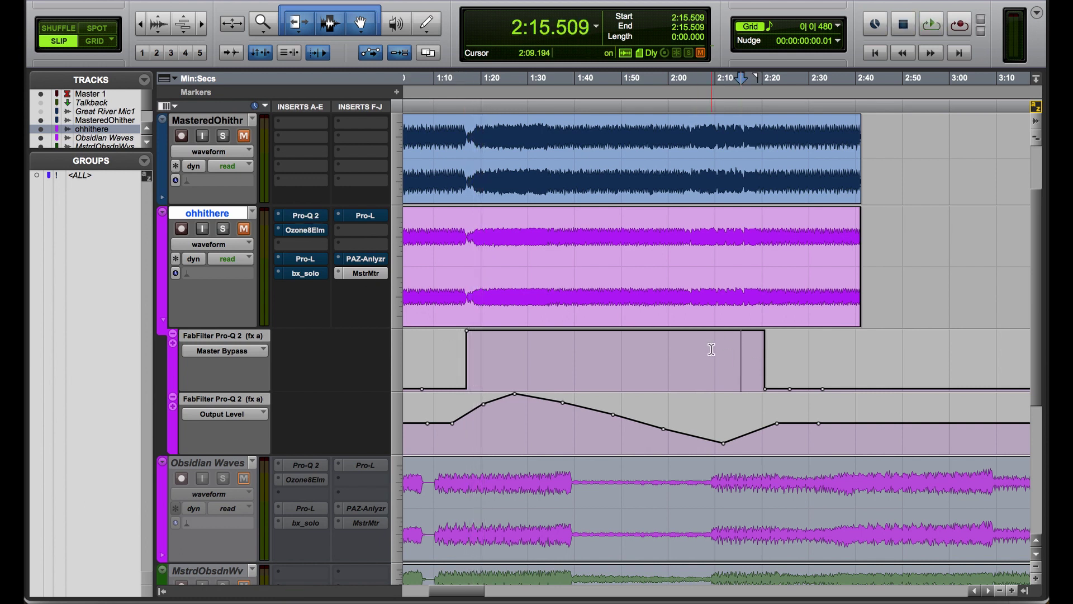
key(space)
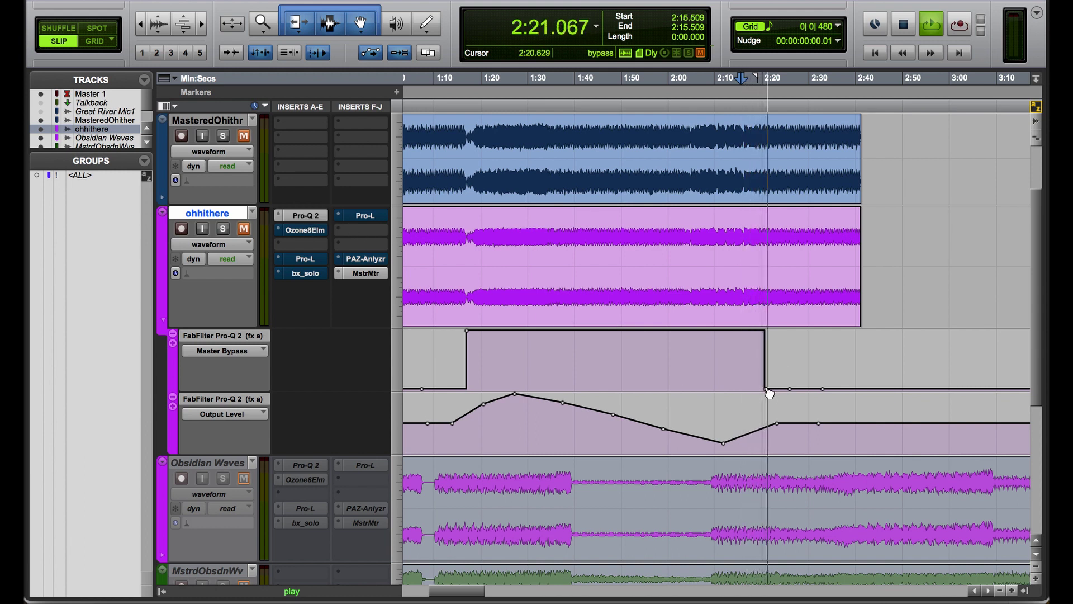
key(space)
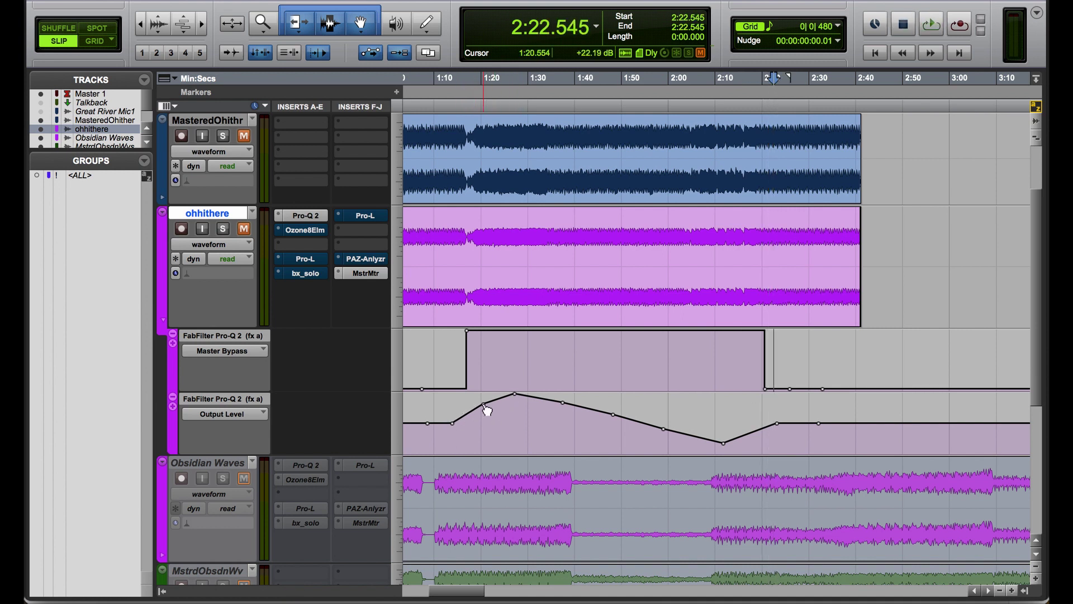
Reshape the Output Level line into a zigzag with peaks at about 1:19 and 1:28 and lows at about 1:23 and 1:37
drag(483, 404, 498, 469)
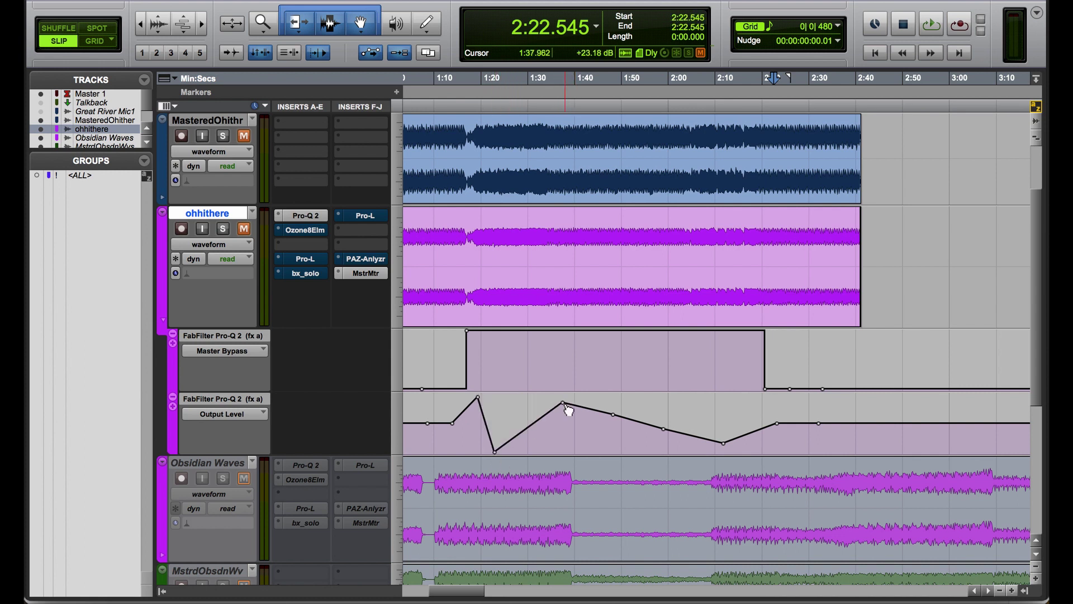
drag(568, 411, 526, 402)
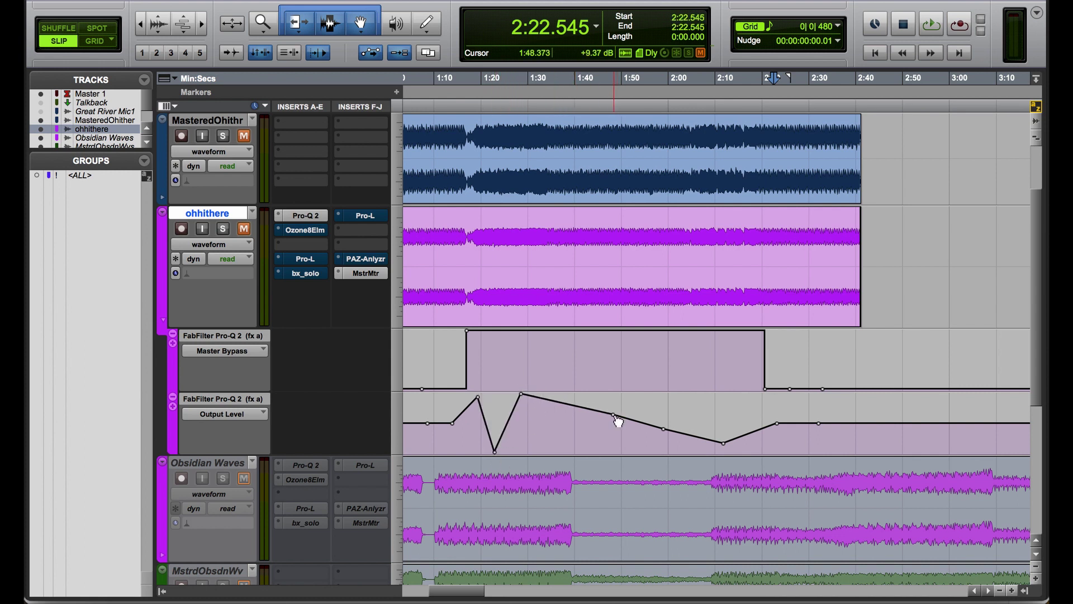
drag(618, 422, 565, 455)
Play from about 1:13 with Pro-Q 2 open to watch its Output Level and bypass automation, and close the plug-in and stop playback
click(448, 426)
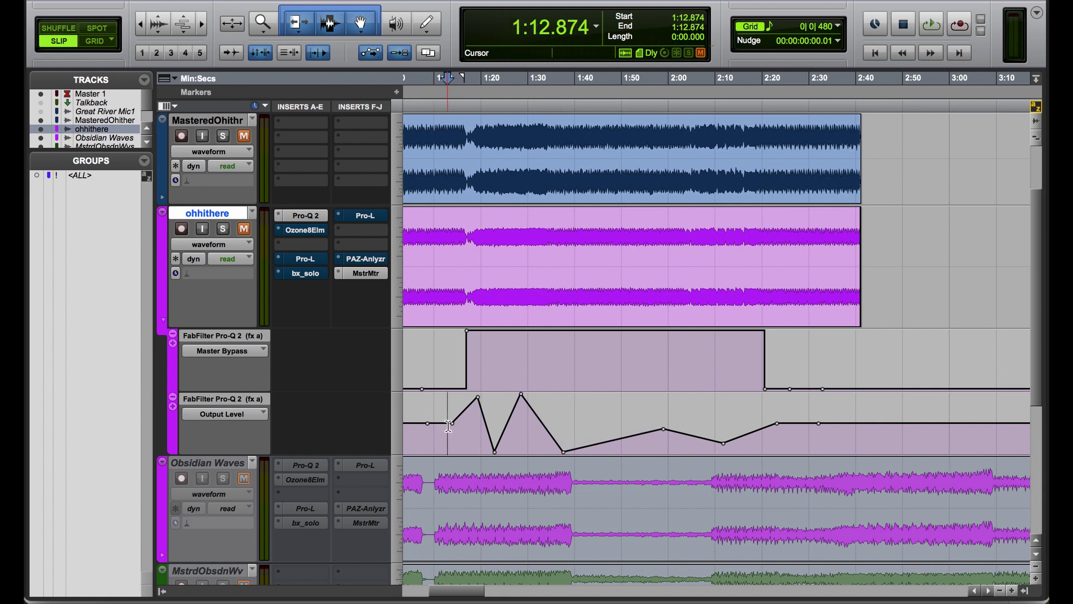
click(303, 216)
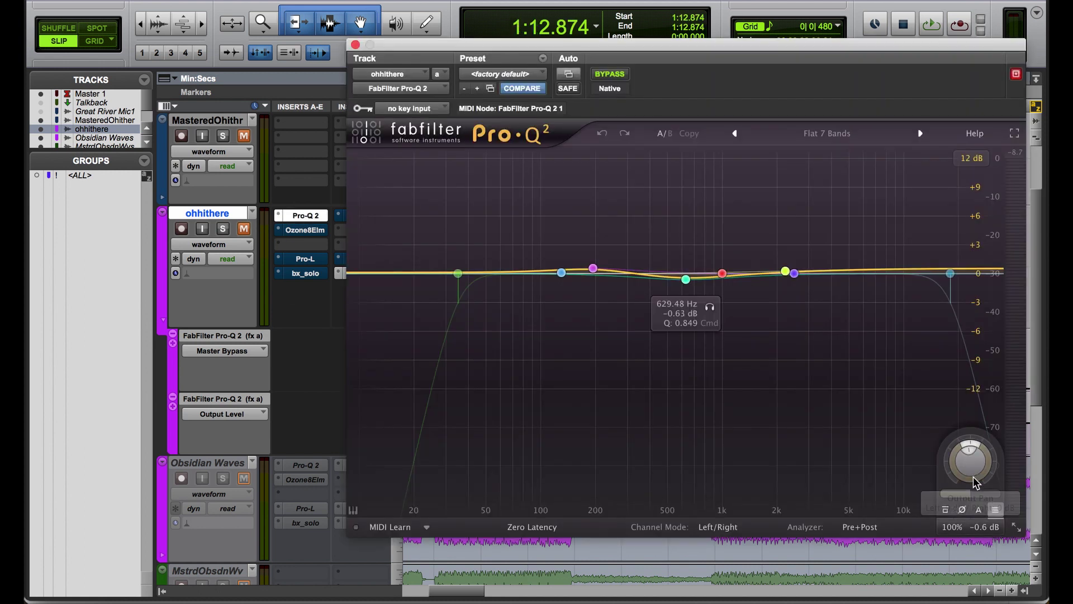
mouse_move(971, 471)
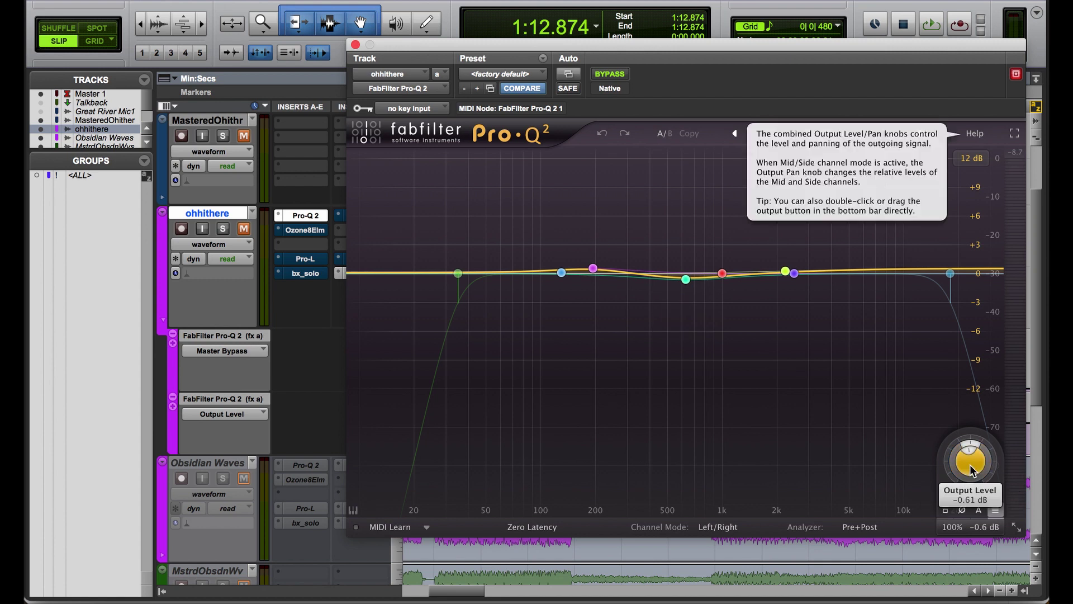
key(space)
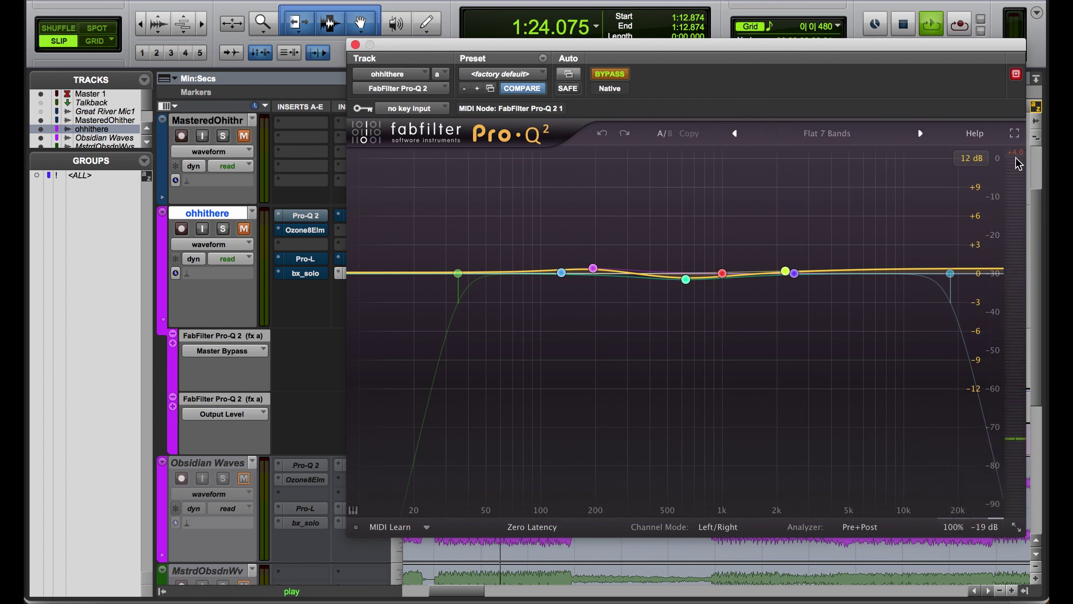
click(355, 44)
key(space)
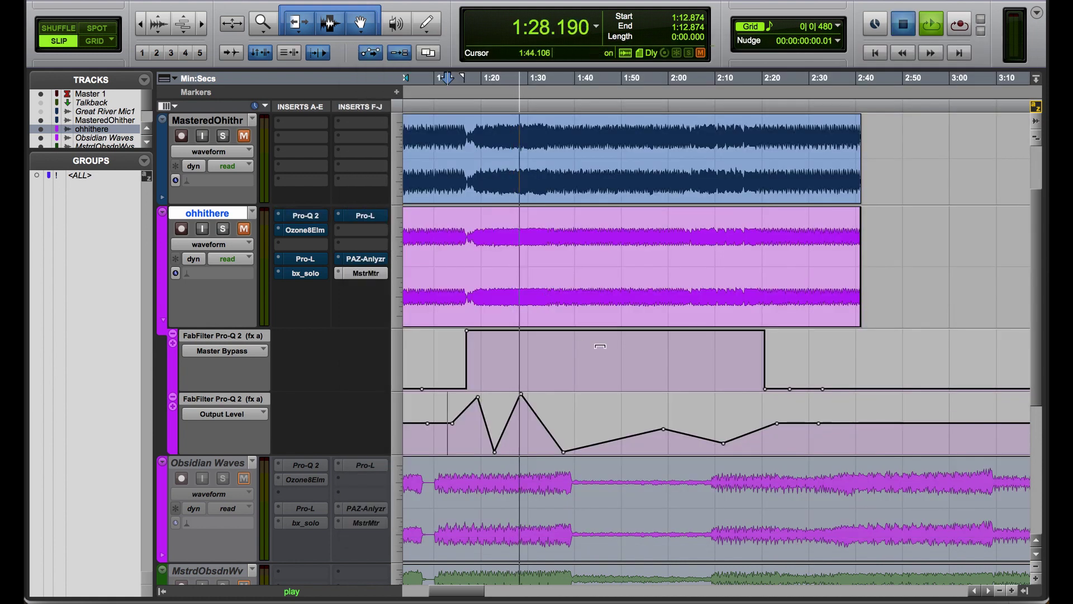